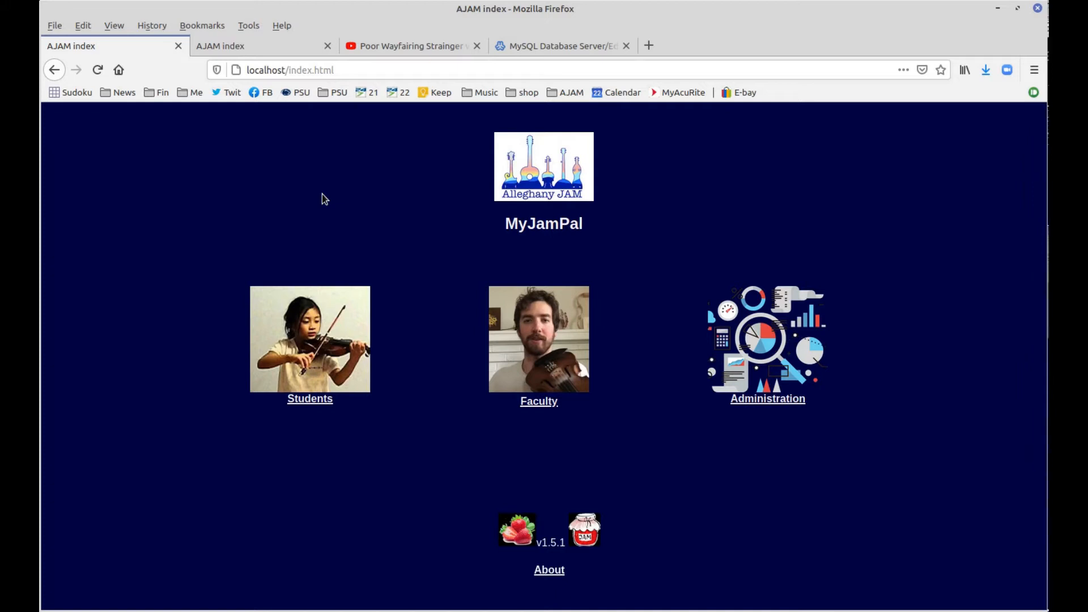
# Open the Students login list from the MyJamPal home page
pyautogui.click(305, 351)
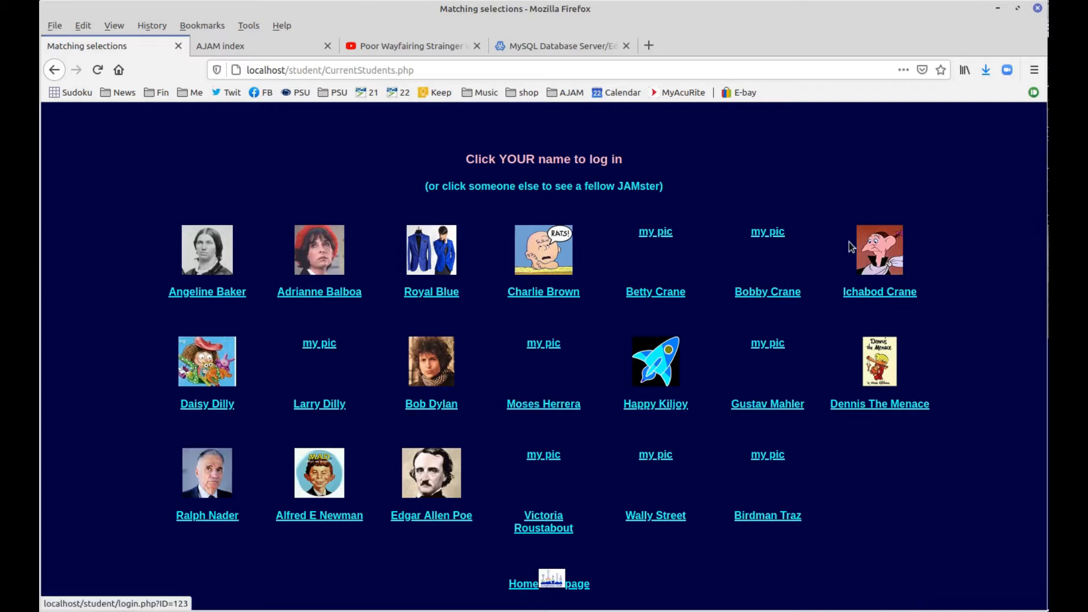
# Try logging in as the cartoon-portrait student, then log out after the password is rejected
pyautogui.click(879, 294)
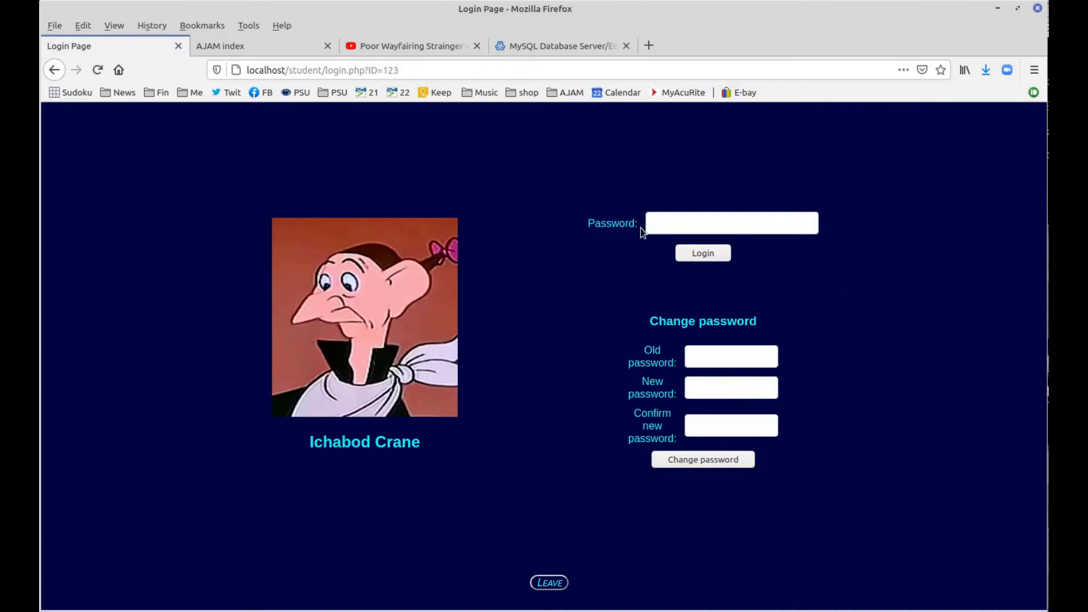
pyautogui.click(676, 225)
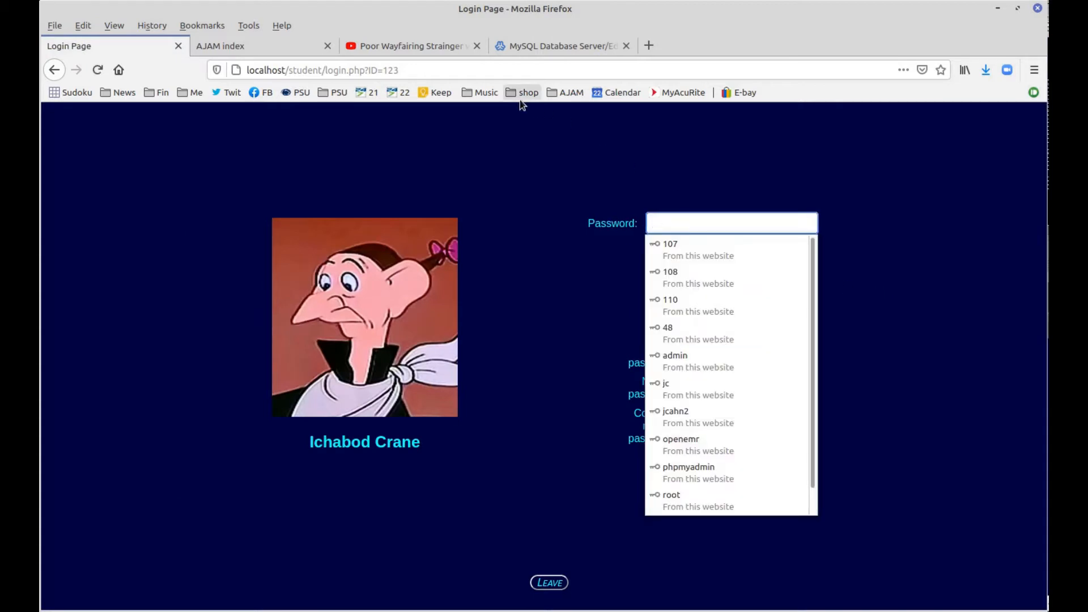
pyautogui.write('•••••')
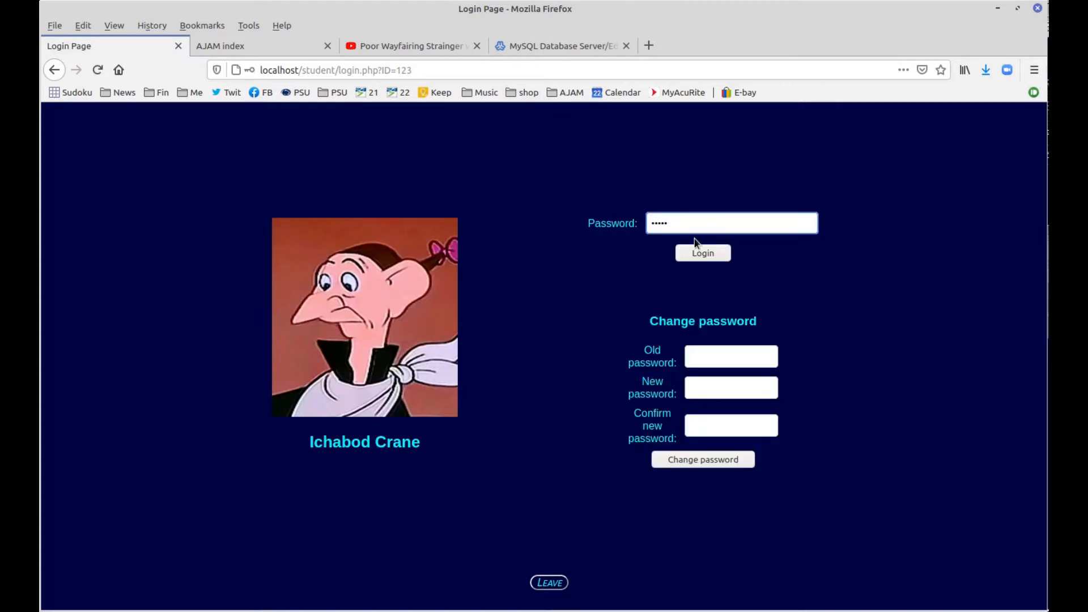
pyautogui.click(702, 253)
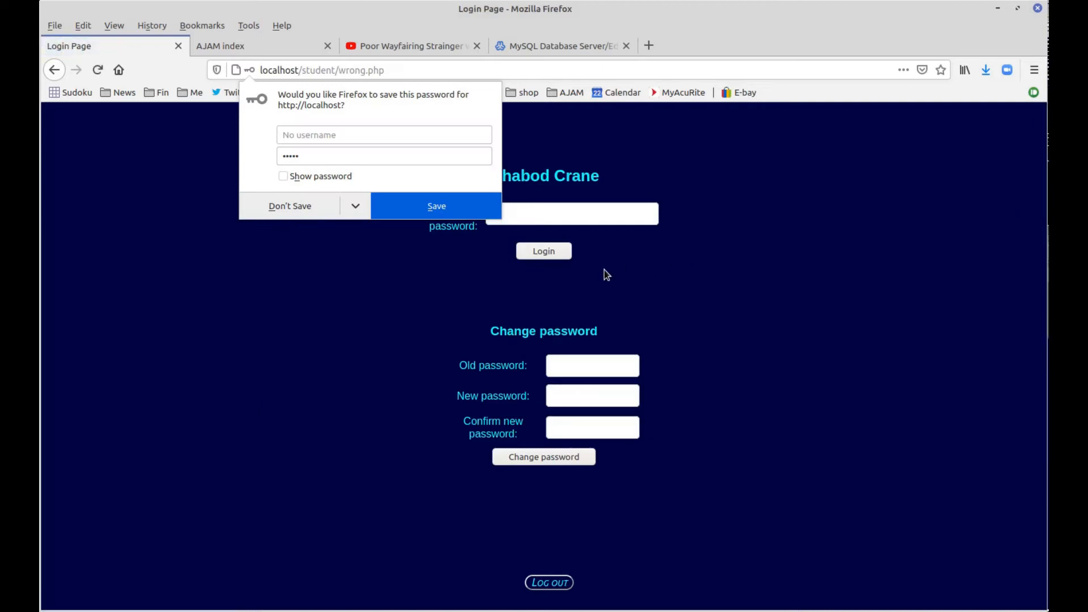
pyautogui.click(538, 582)
pyautogui.click(303, 353)
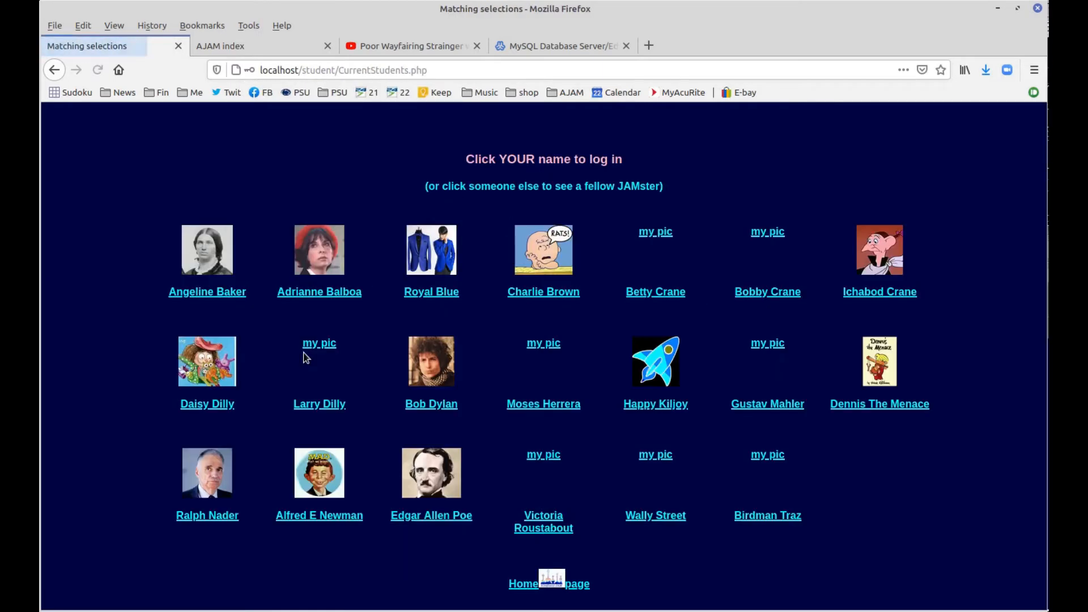
# Log in as the red-beret student, retrying her password after the first attempt fails
pyautogui.click(311, 295)
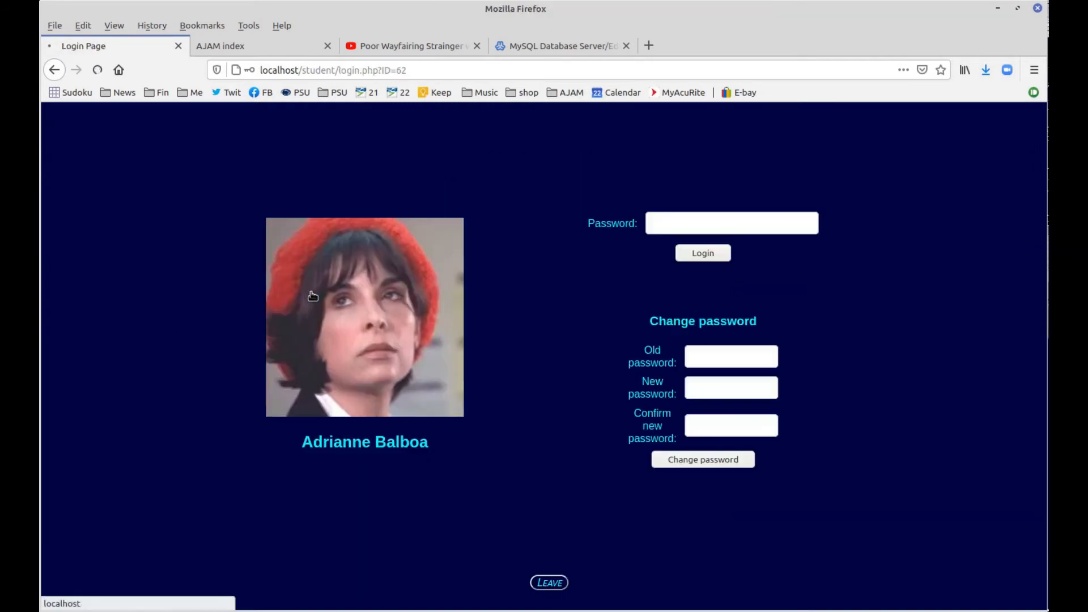
pyautogui.click(662, 223)
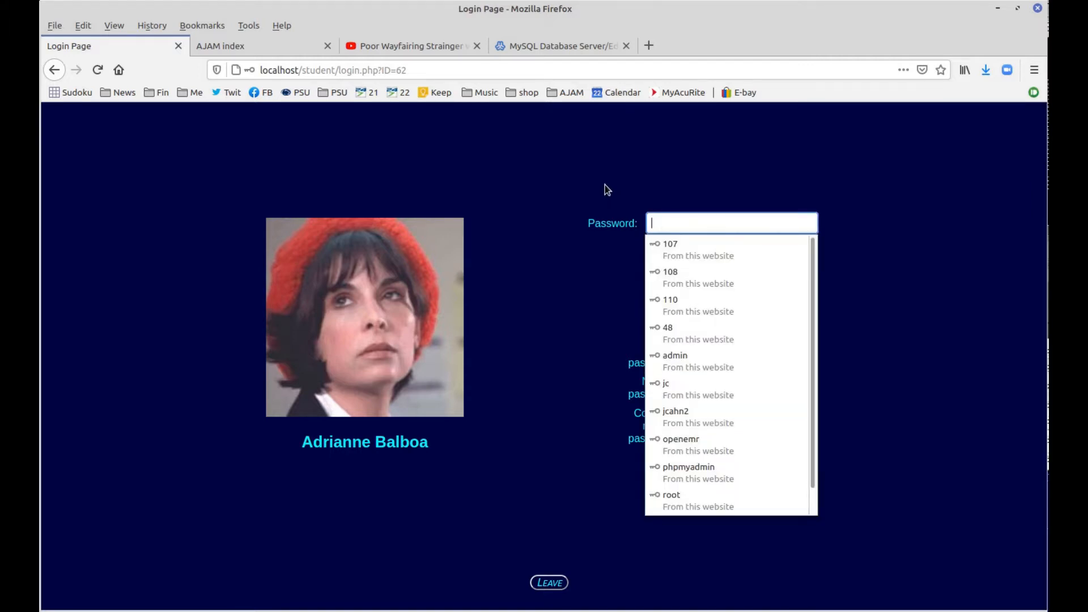
pyautogui.write('62345')
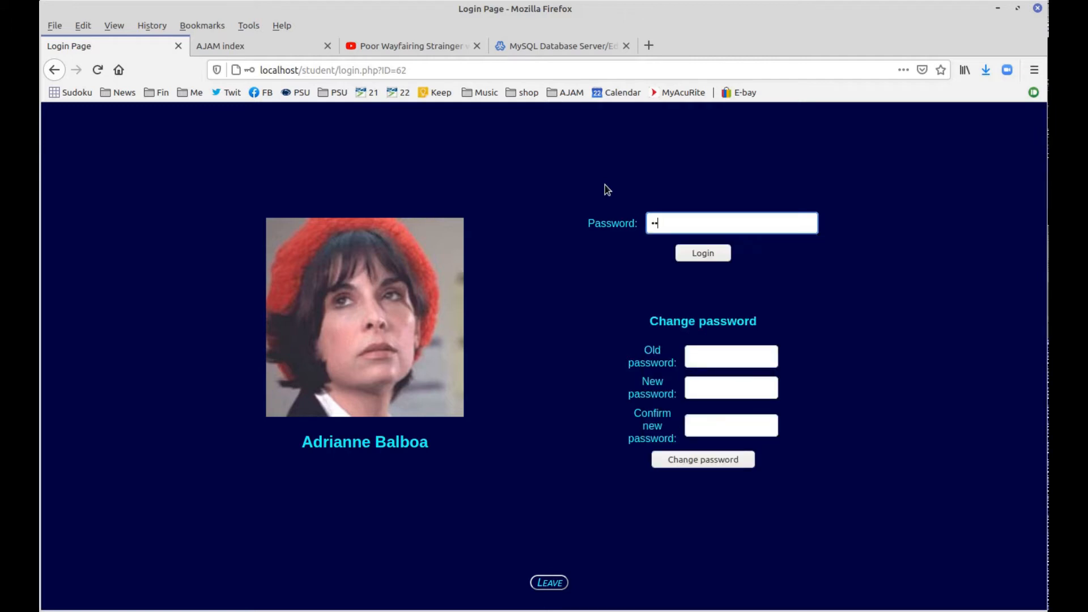
pyautogui.press('Return')
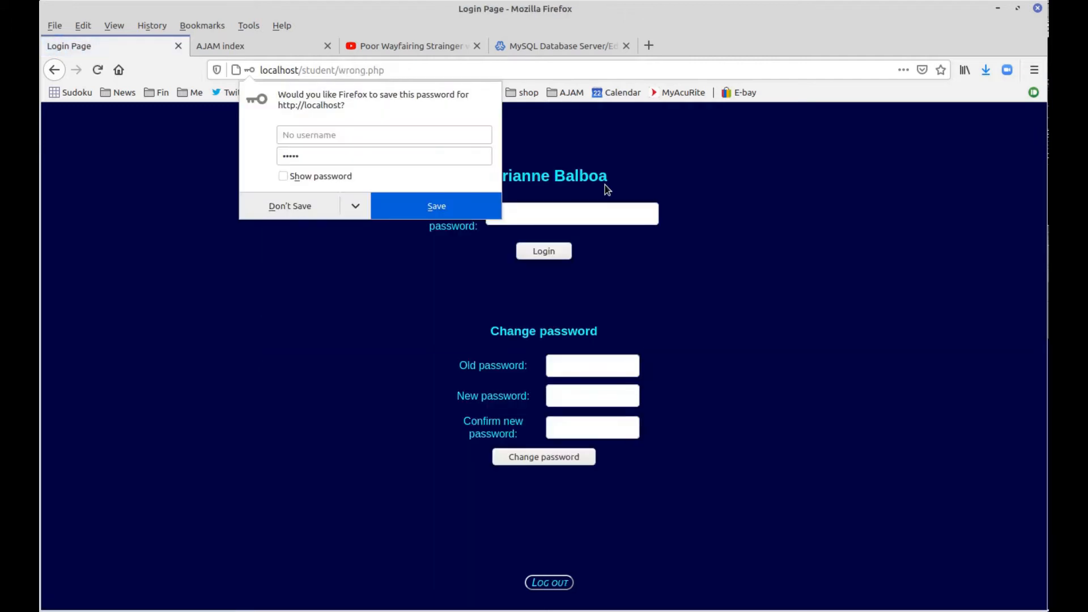
pyautogui.click(611, 213)
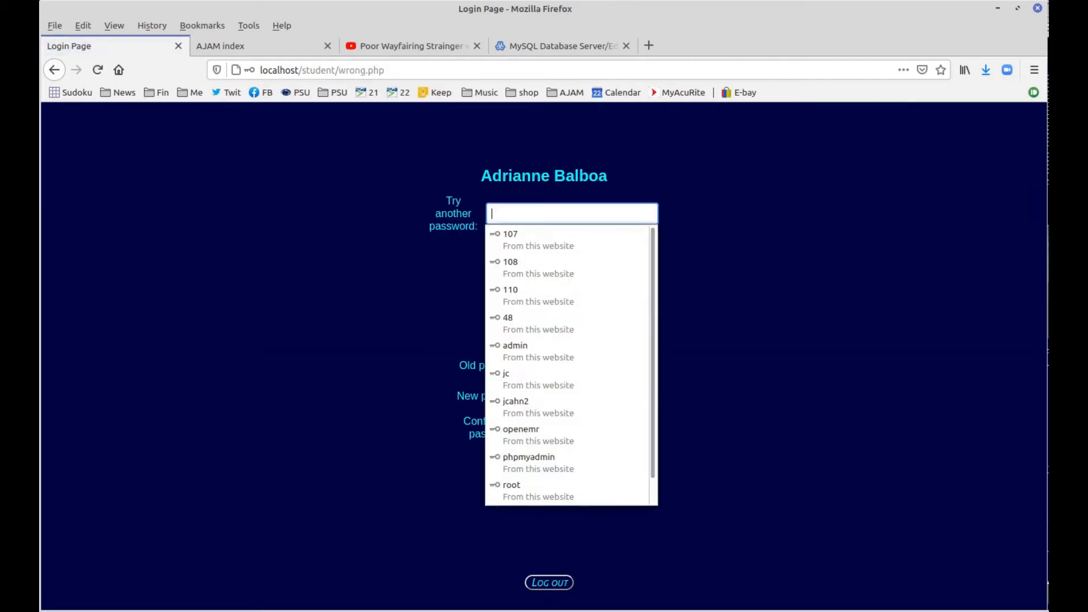
pyautogui.write('12345')
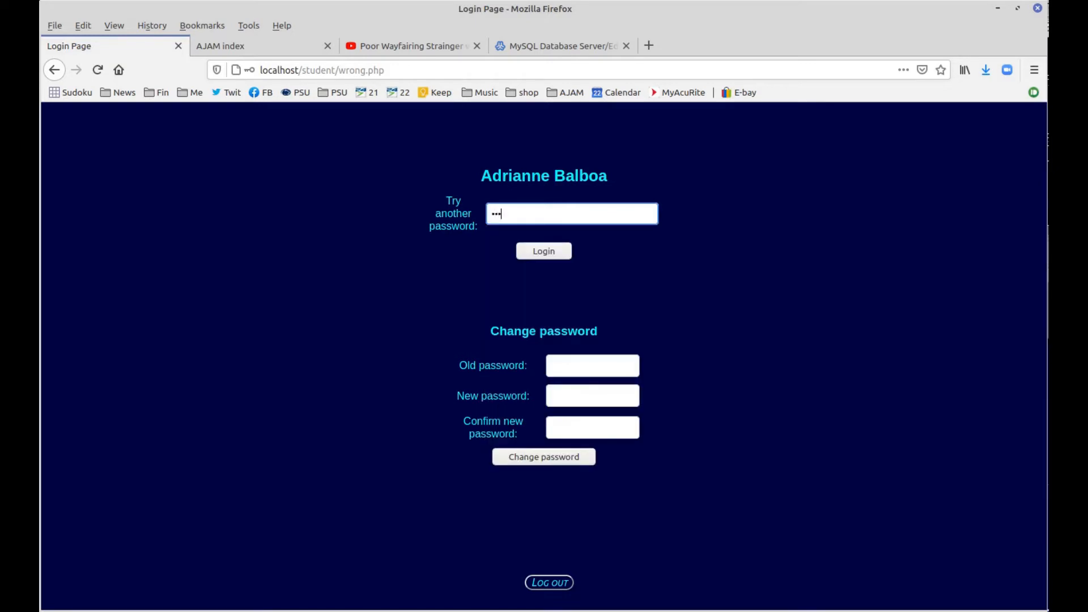
pyautogui.press('Return')
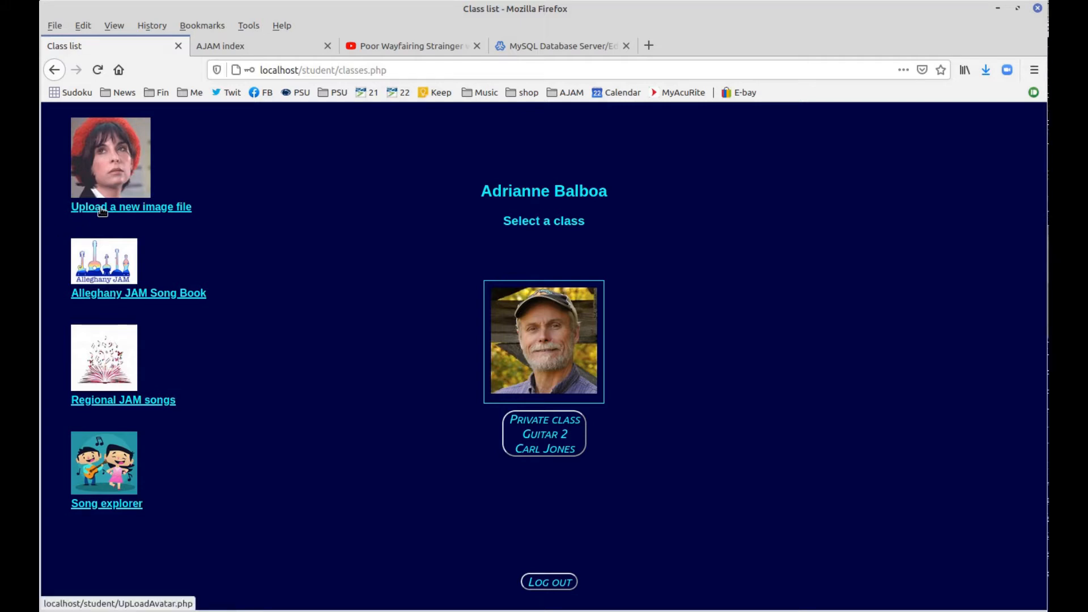
pyautogui.click(102, 209)
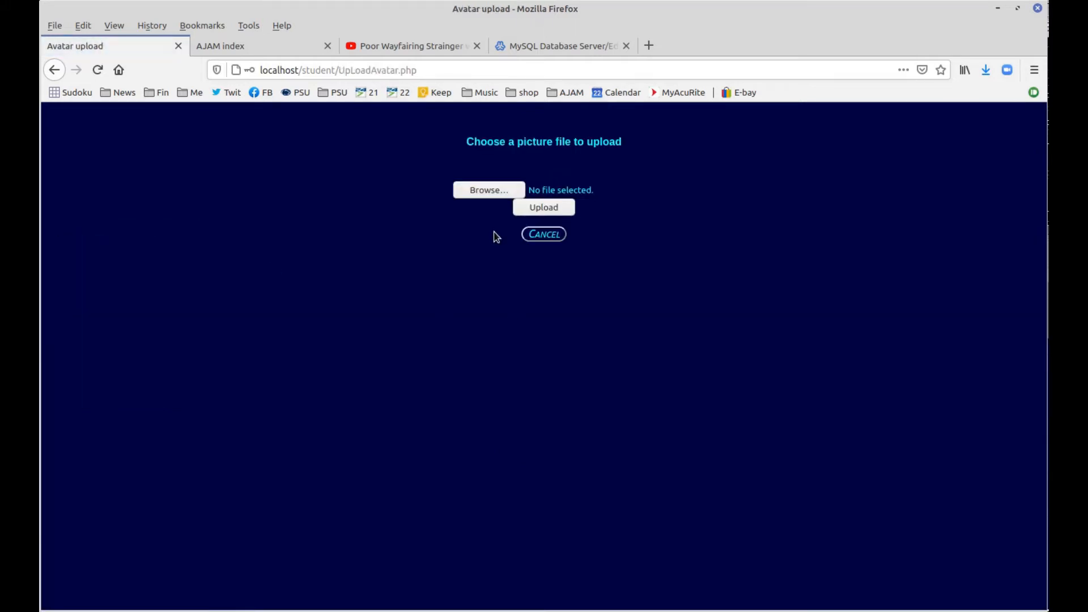
pyautogui.click(483, 193)
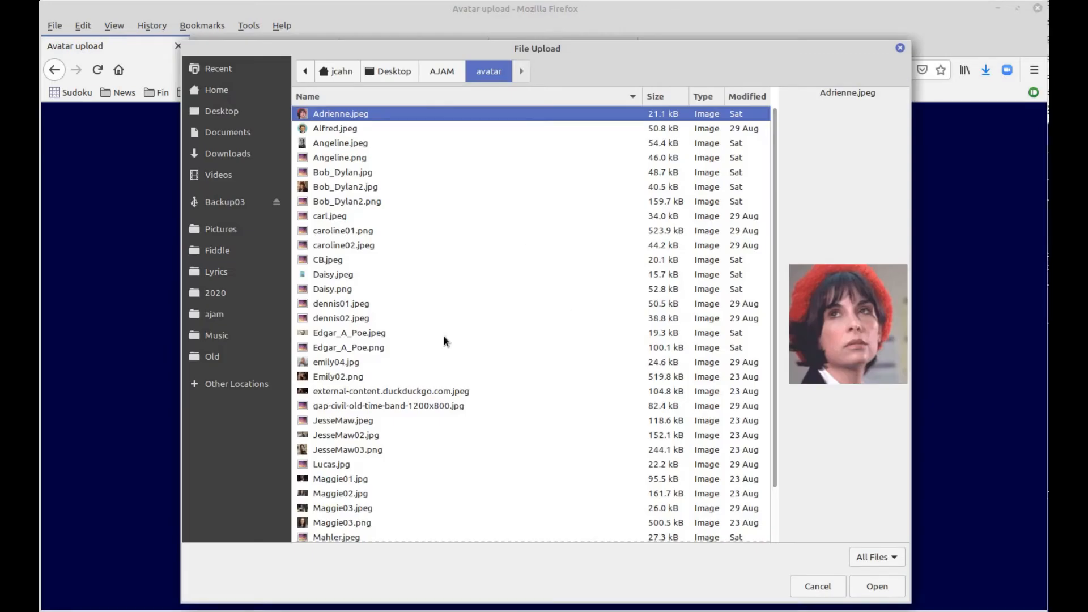
pyautogui.click(352, 349)
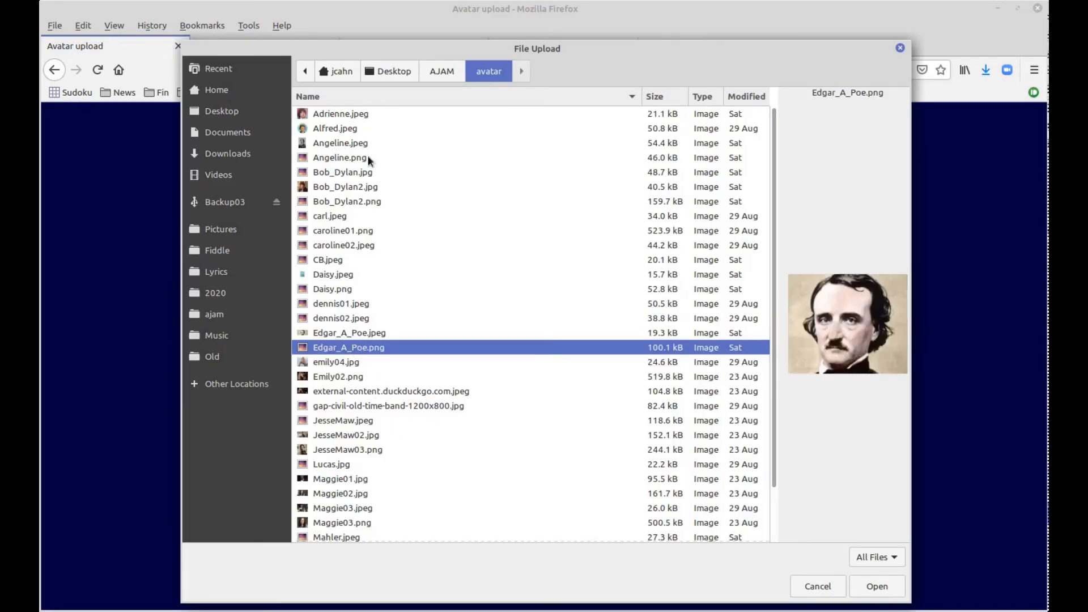
pyautogui.click(342, 113)
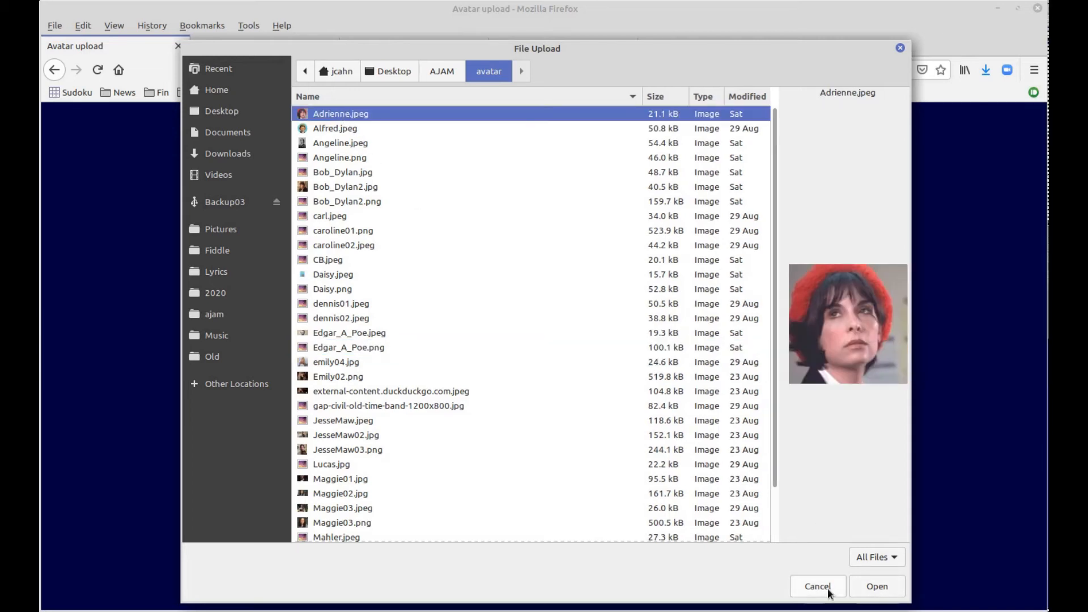
pyautogui.click(828, 587)
pyautogui.click(539, 238)
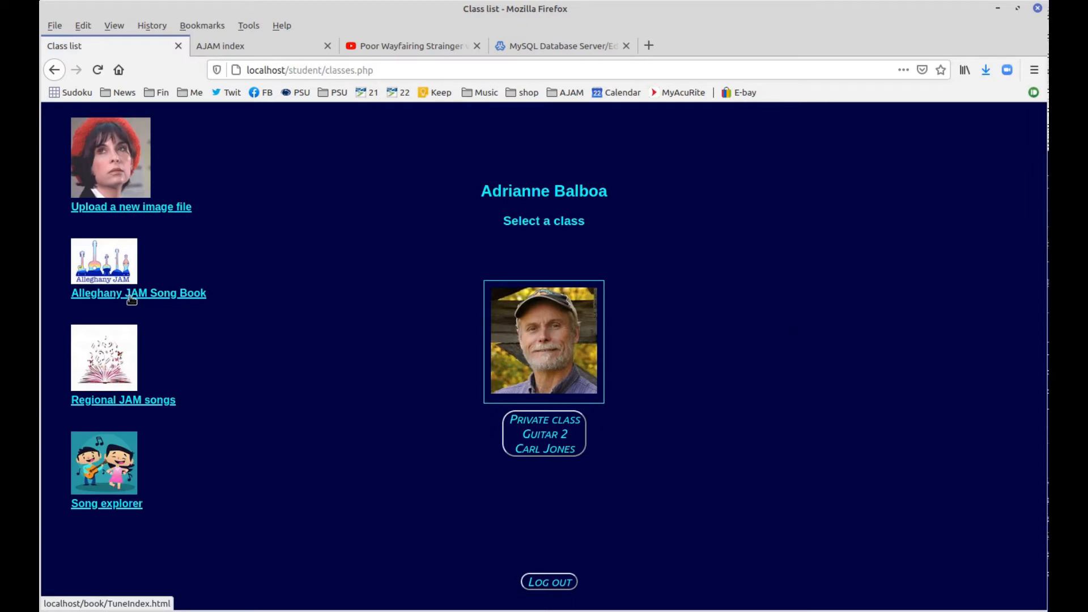
pyautogui.click(132, 302)
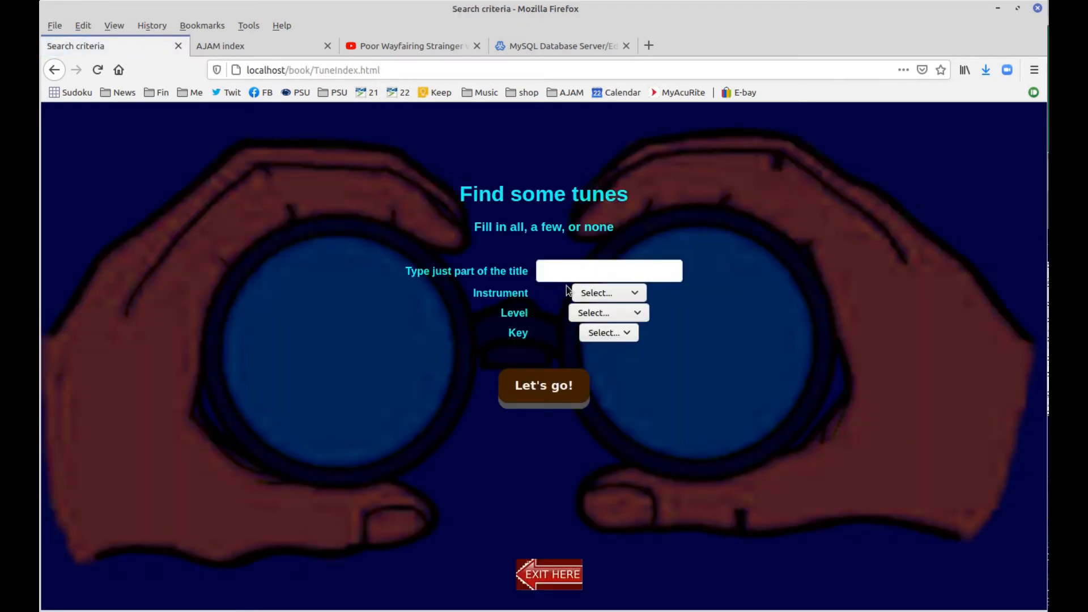
pyautogui.click(599, 294)
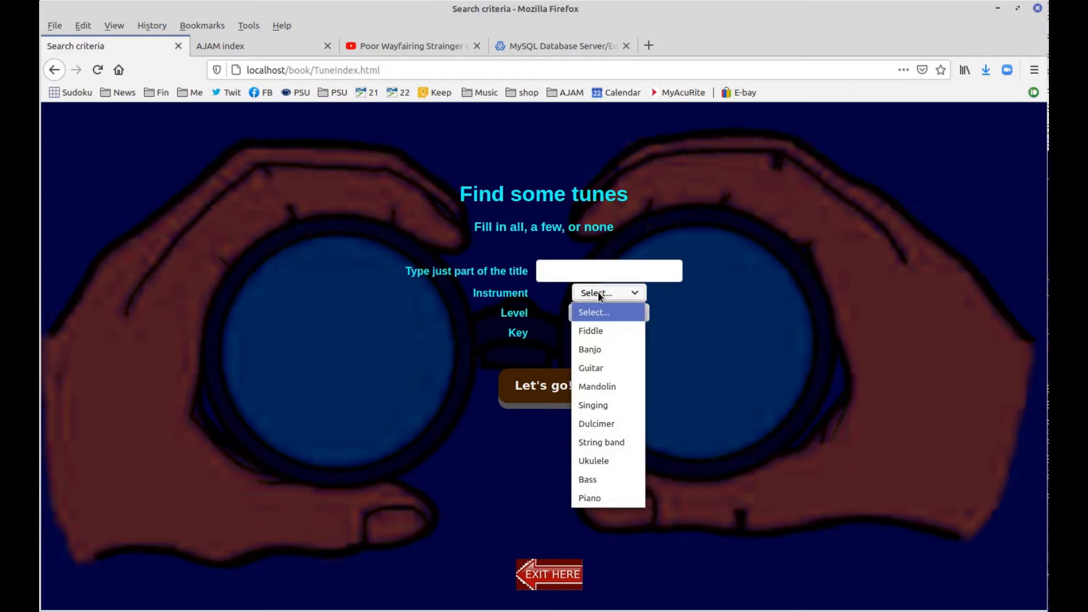
pyautogui.click(596, 365)
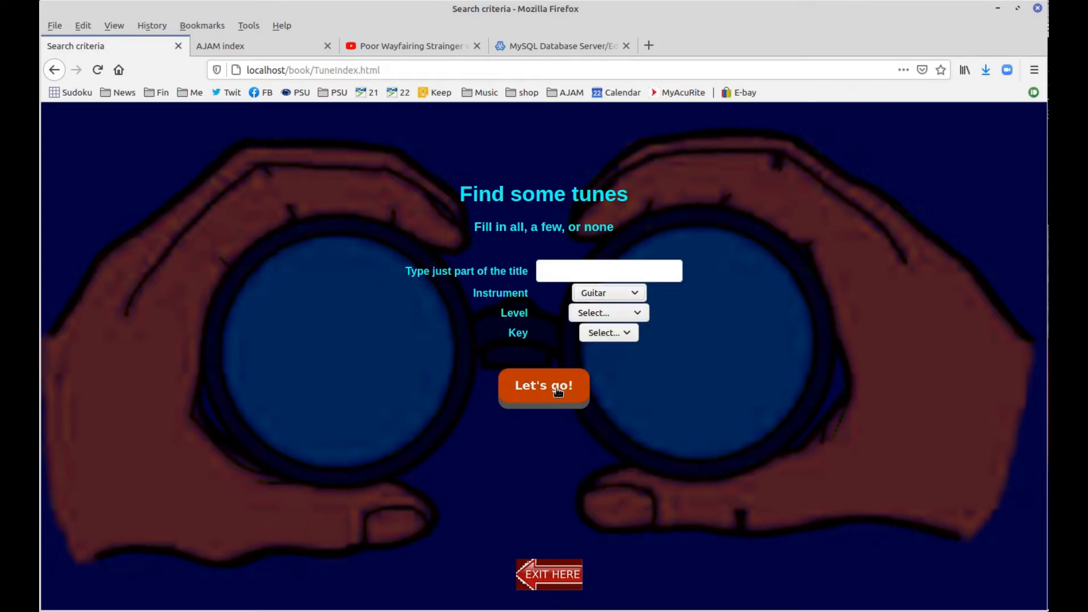
pyautogui.click(553, 386)
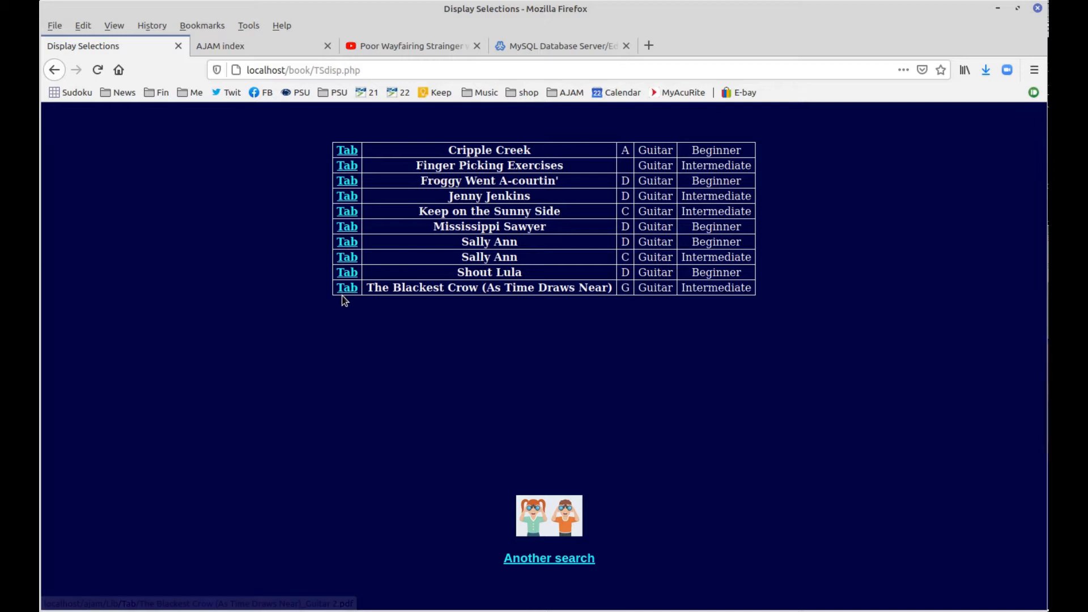
pyautogui.click(550, 560)
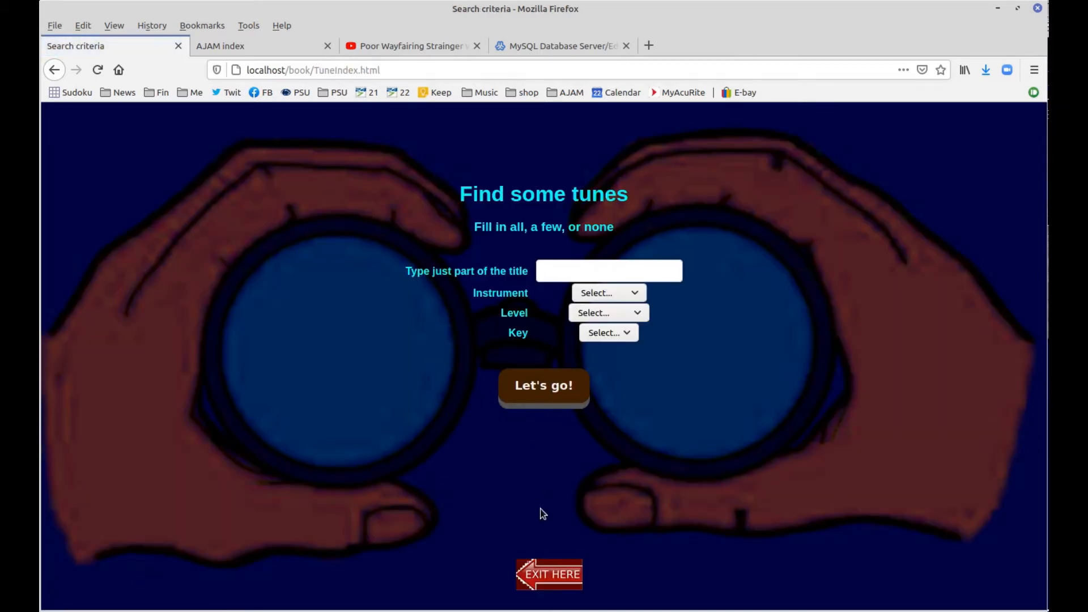
pyautogui.click(560, 574)
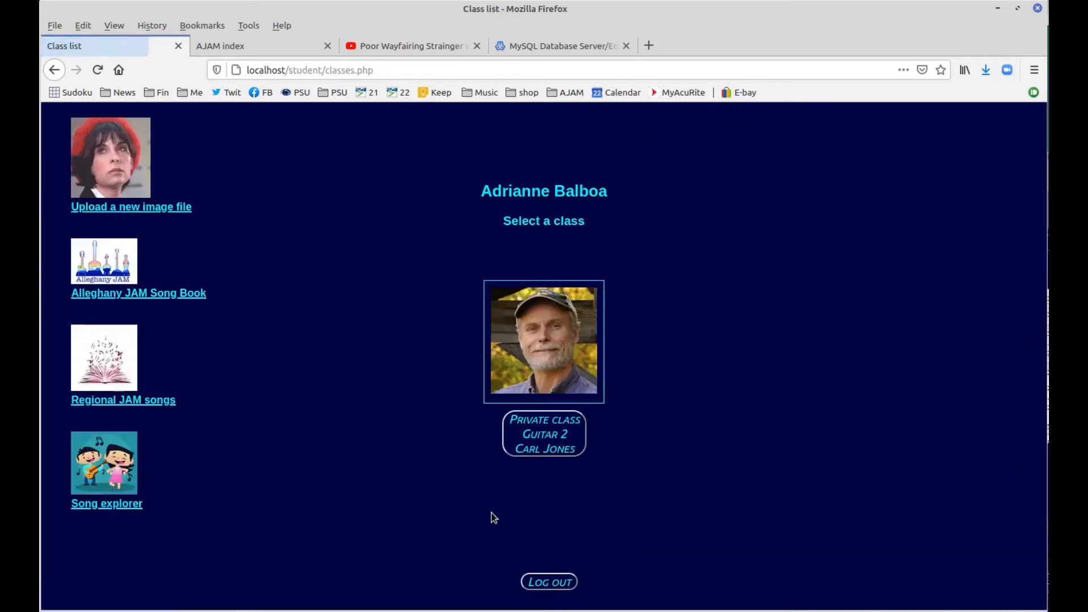
# Open the Regional JAM songs songbook PDF, scroll through it, and close the viewer
pyautogui.click(158, 403)
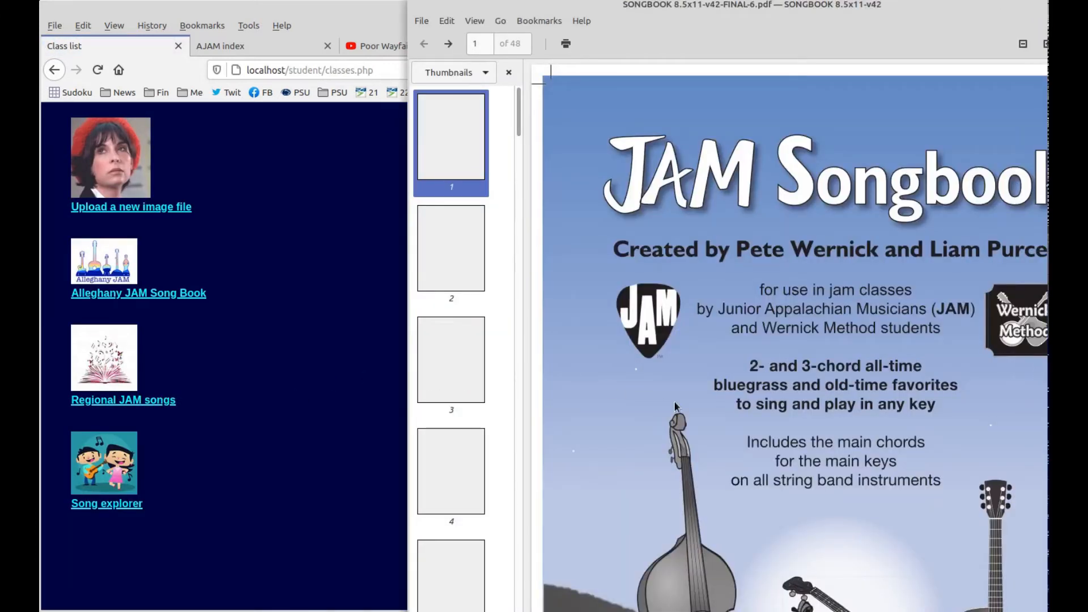
pyautogui.scroll(-10, 696, 406)
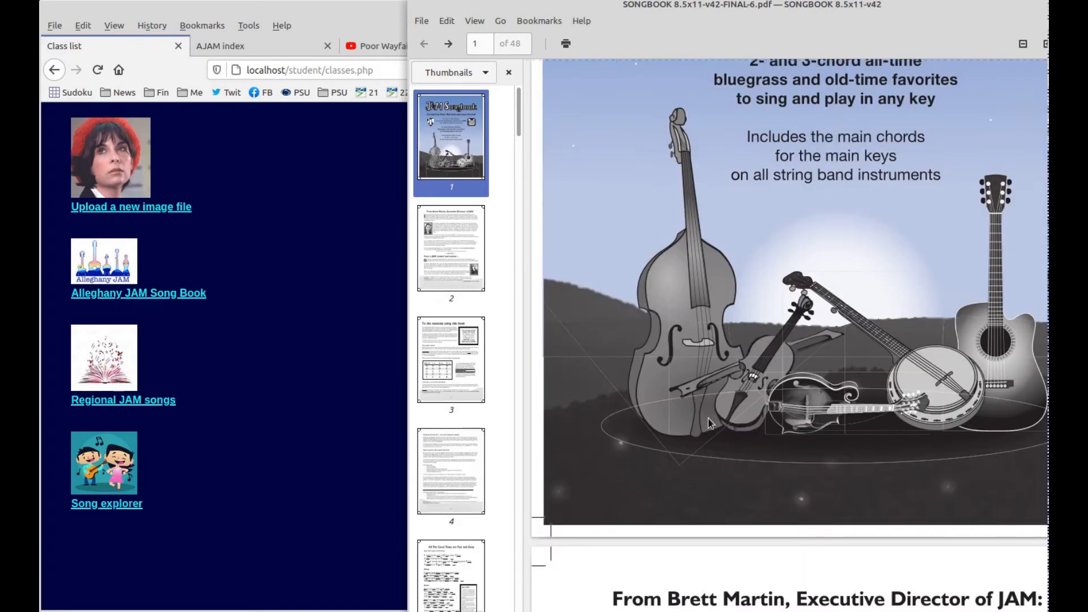
pyautogui.scroll(-3, 794, 351)
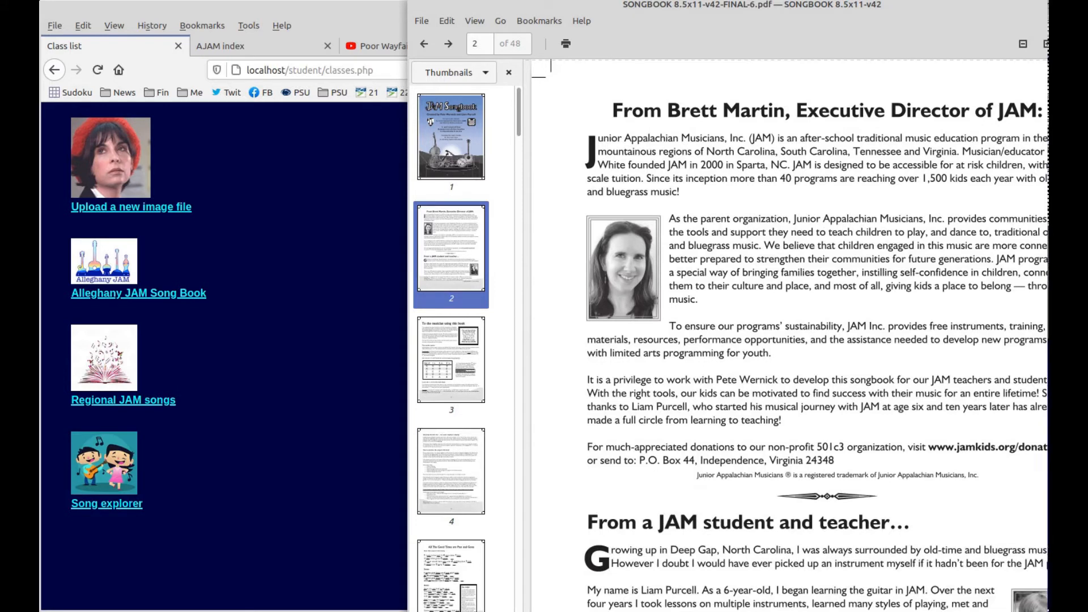
pyautogui.hotkey('alt', 'F4')
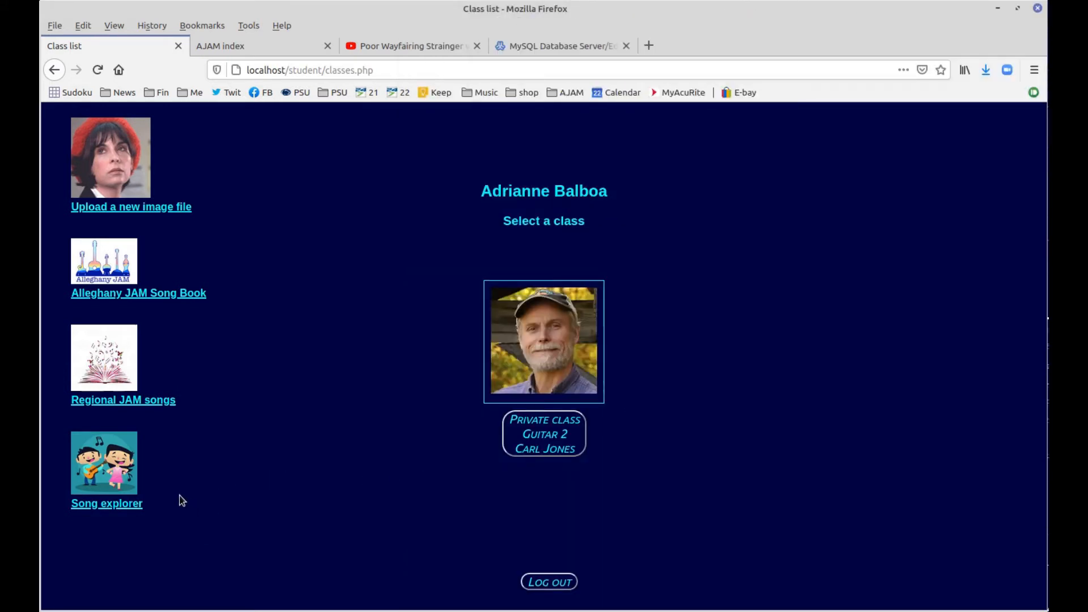
# Open Song explorer and pick Guit as the instrument to search
pyautogui.click(127, 506)
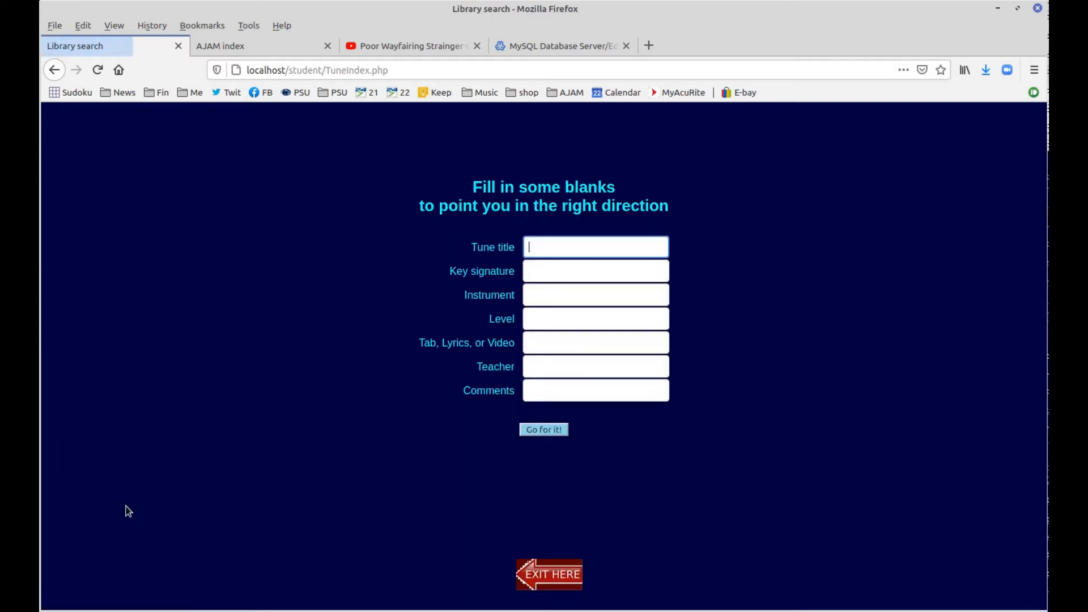
pyautogui.click(532, 570)
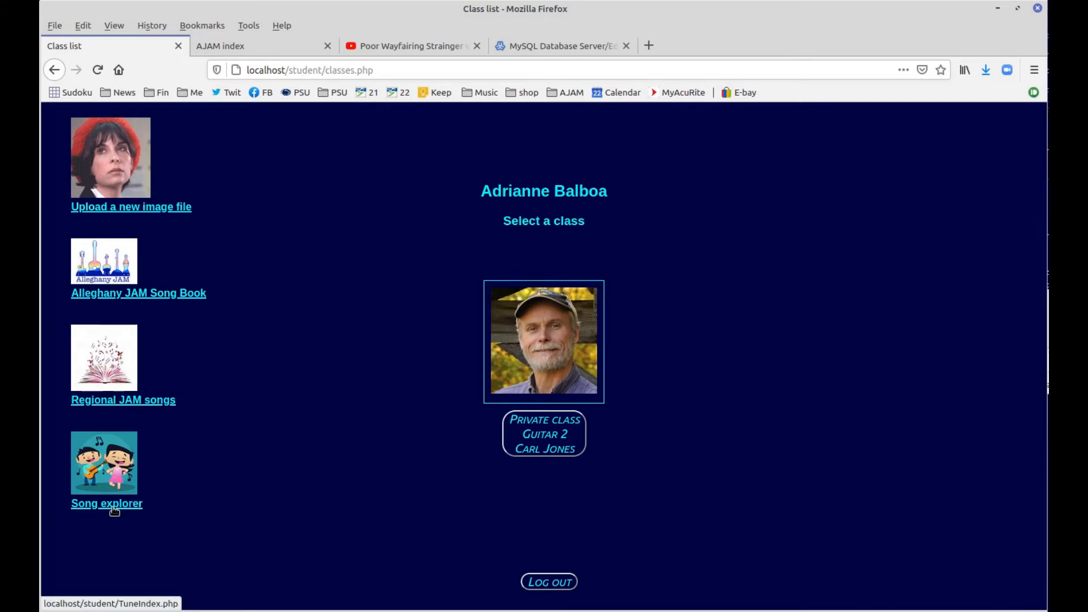
pyautogui.click(116, 509)
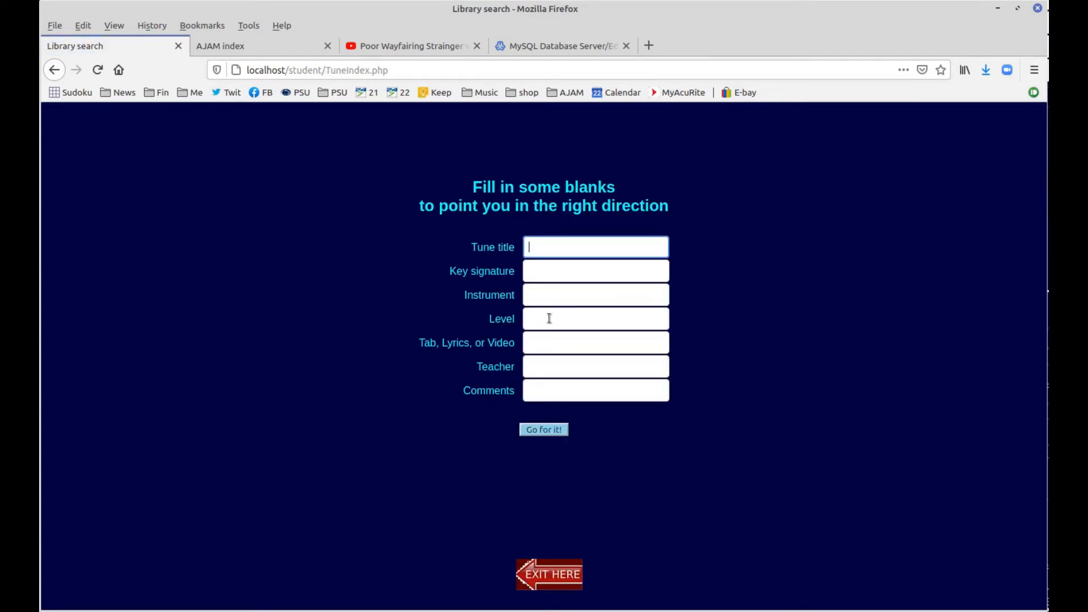
pyautogui.click(553, 300)
pyautogui.click(552, 300)
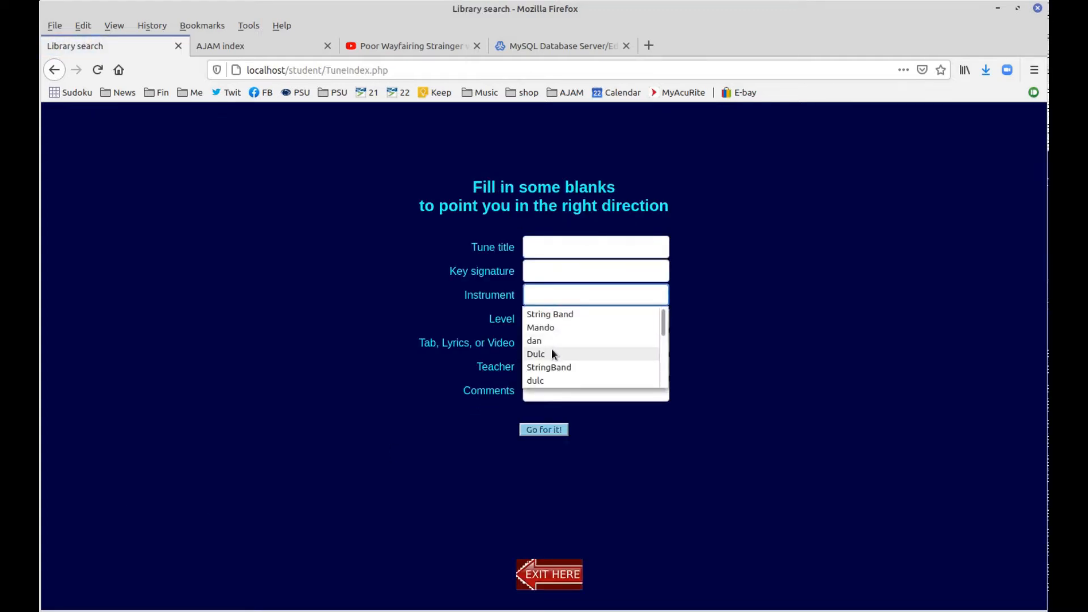
pyautogui.scroll(-2, 561, 348)
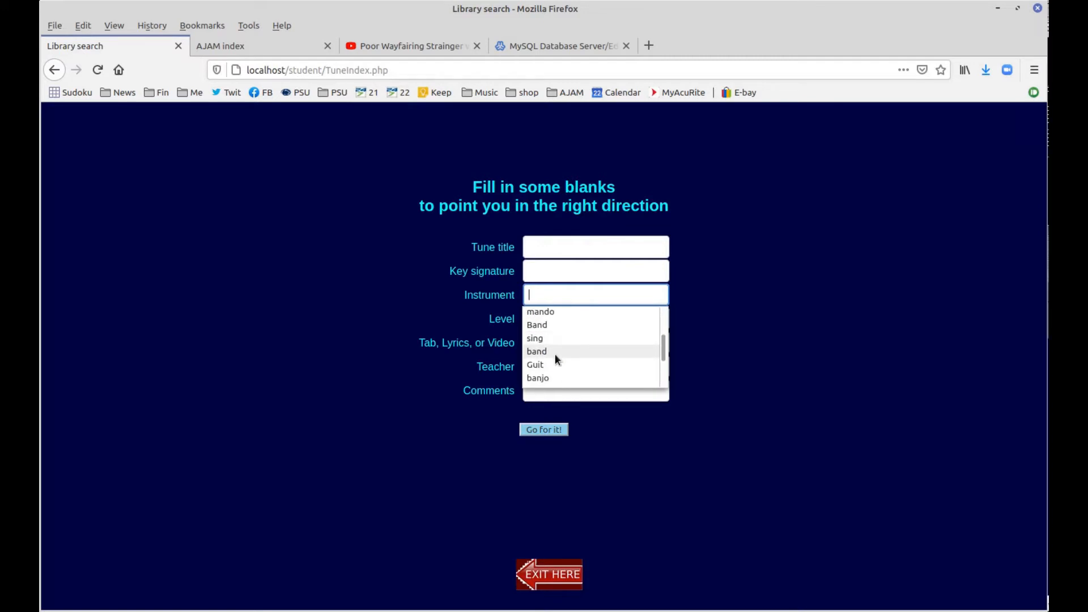
pyautogui.click(547, 364)
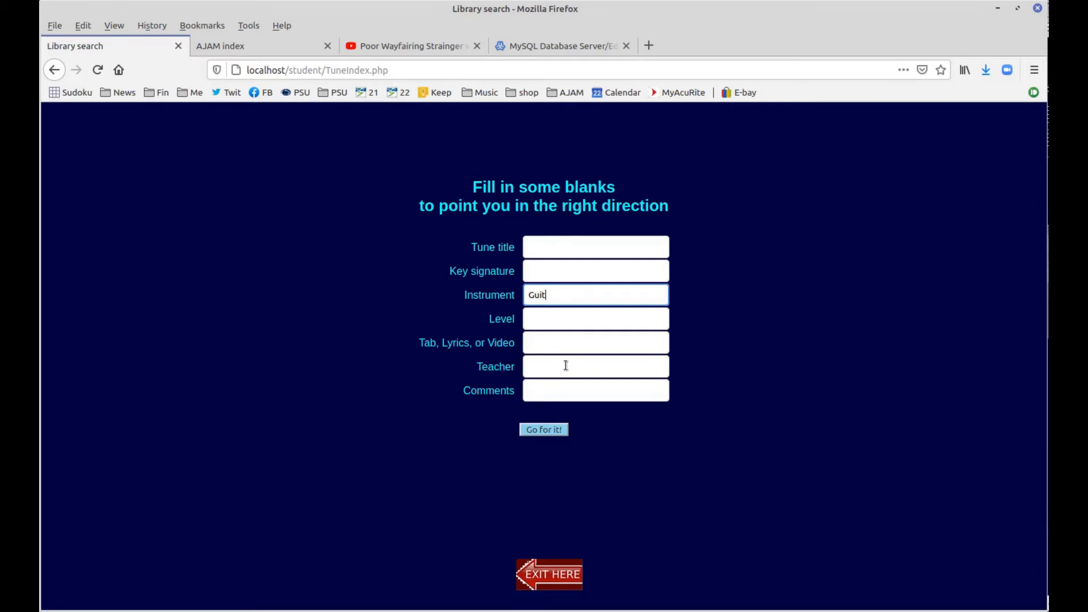
# Search guitar resources by a teacher's name, then return to a blank search form
pyautogui.click(566, 366)
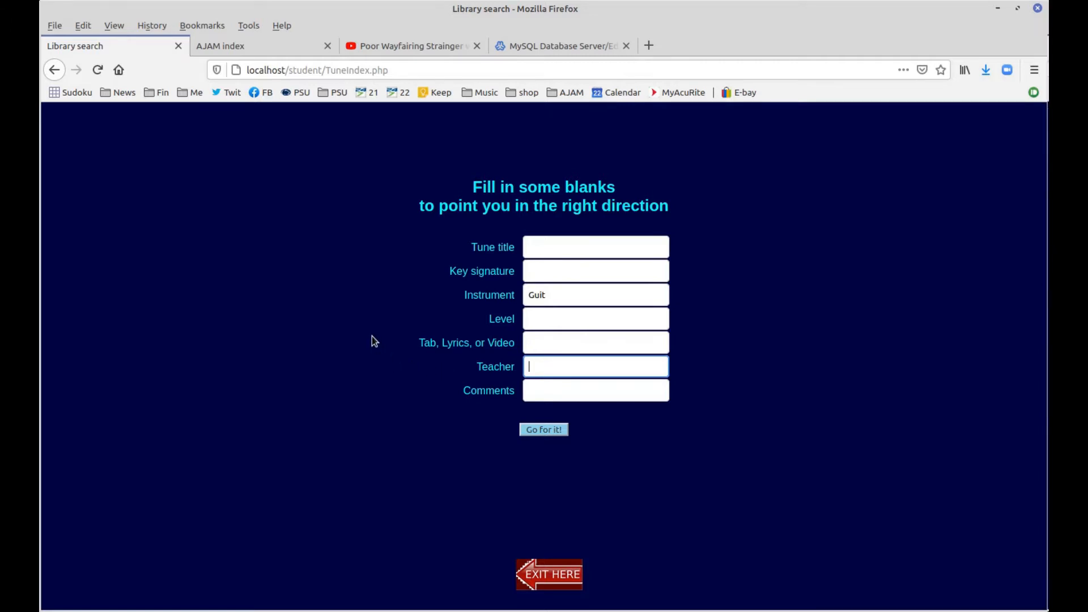
pyautogui.write('jones')
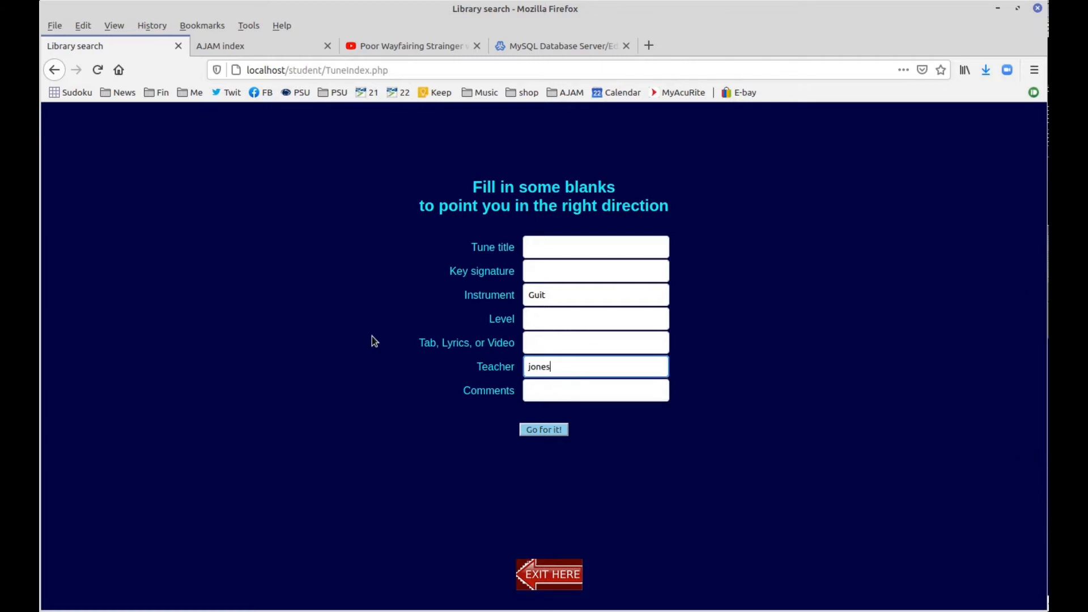
pyautogui.press('Return')
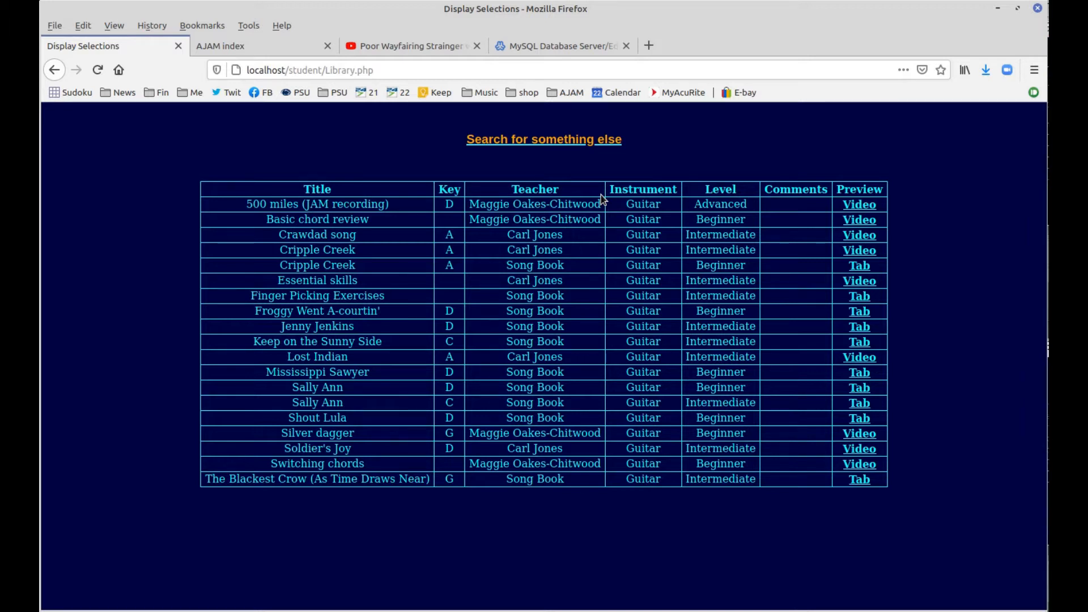
pyautogui.click(547, 144)
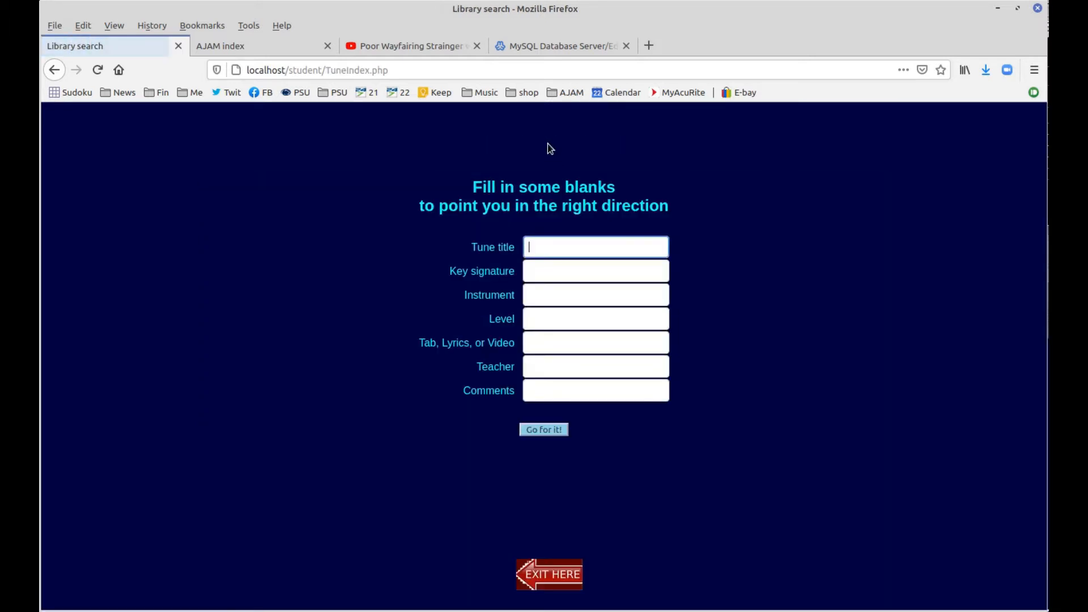
# Exit the library search and open the private Guitar 2 class curriculum
pyautogui.click(551, 575)
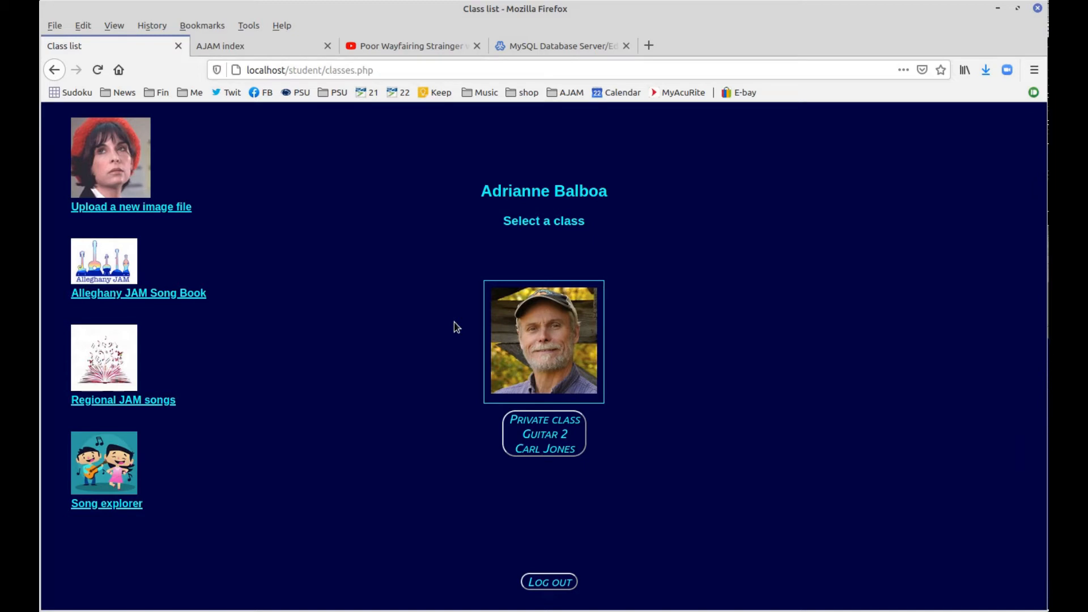
pyautogui.click(550, 435)
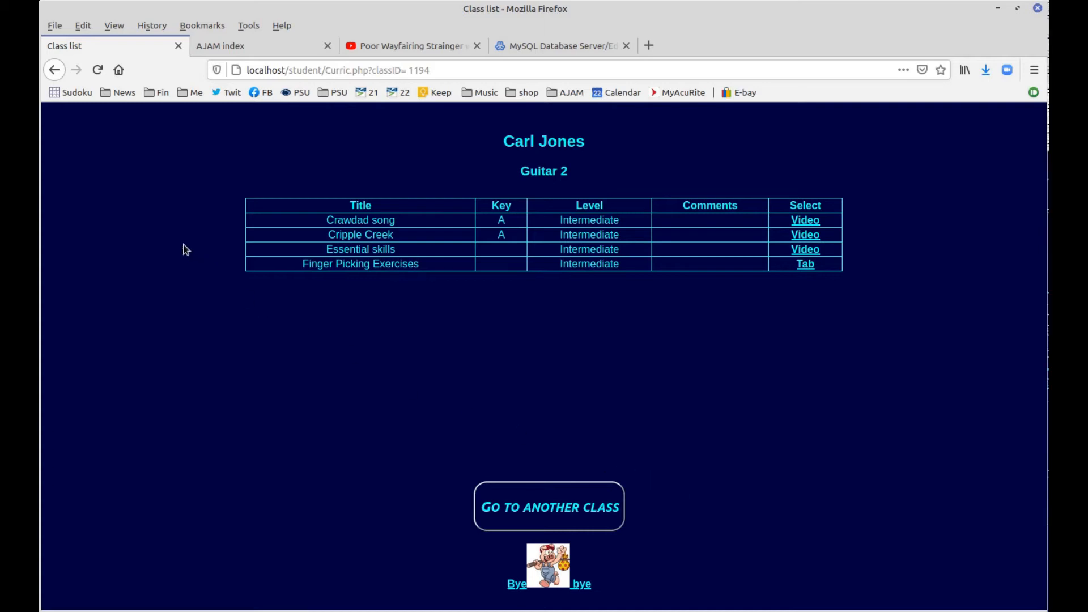
# From the AJAM index, sign in as the Guitar 2 teacher using the saved faculty password
pyautogui.click(246, 46)
pyautogui.click(543, 364)
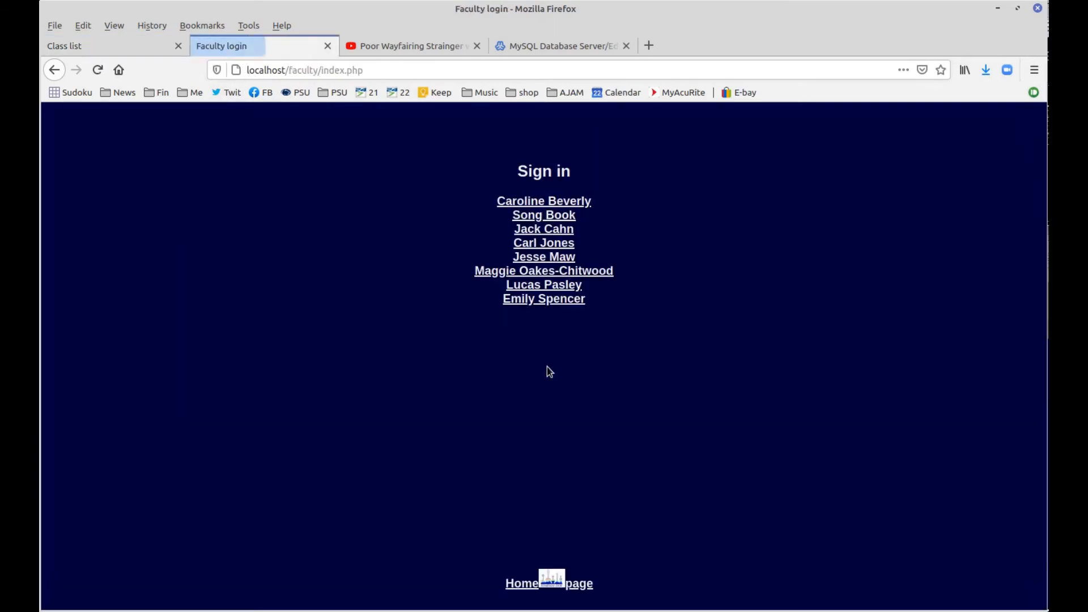
pyautogui.click(553, 245)
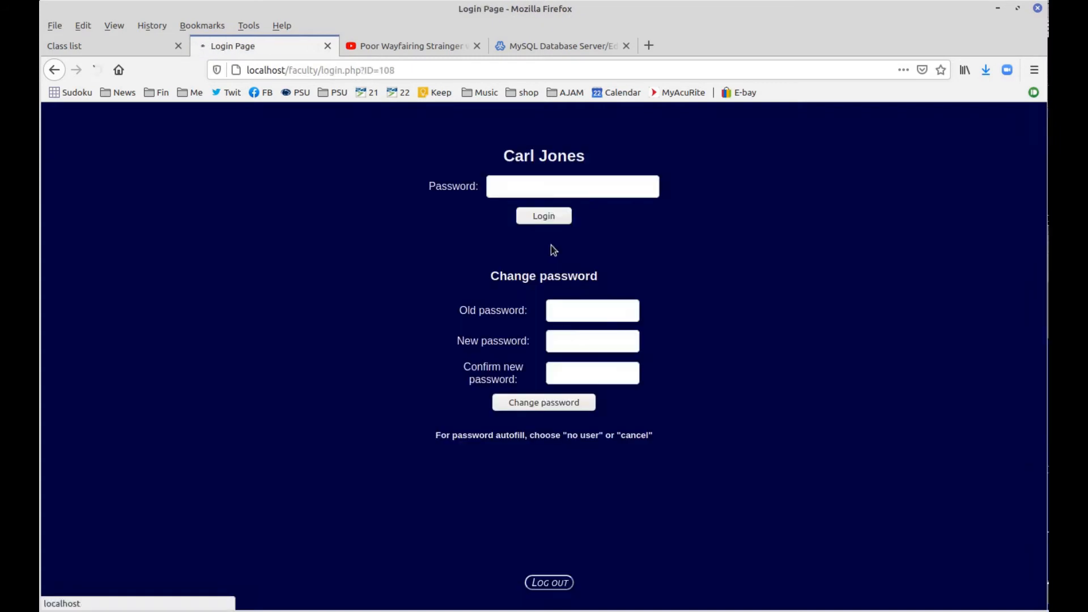
pyautogui.press('Return')
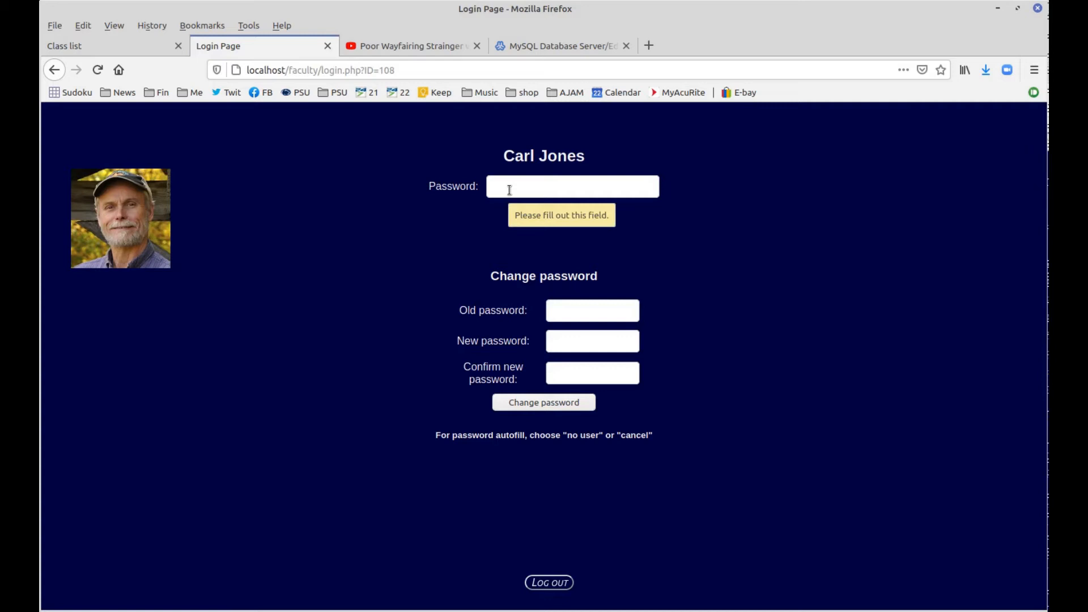
pyautogui.click(510, 190)
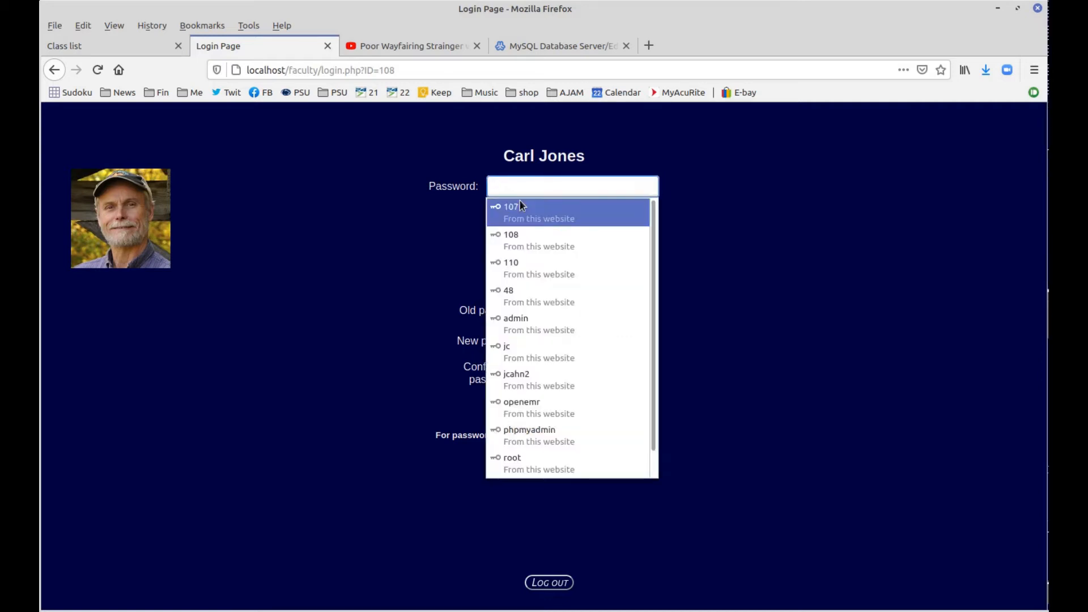
pyautogui.click(520, 203)
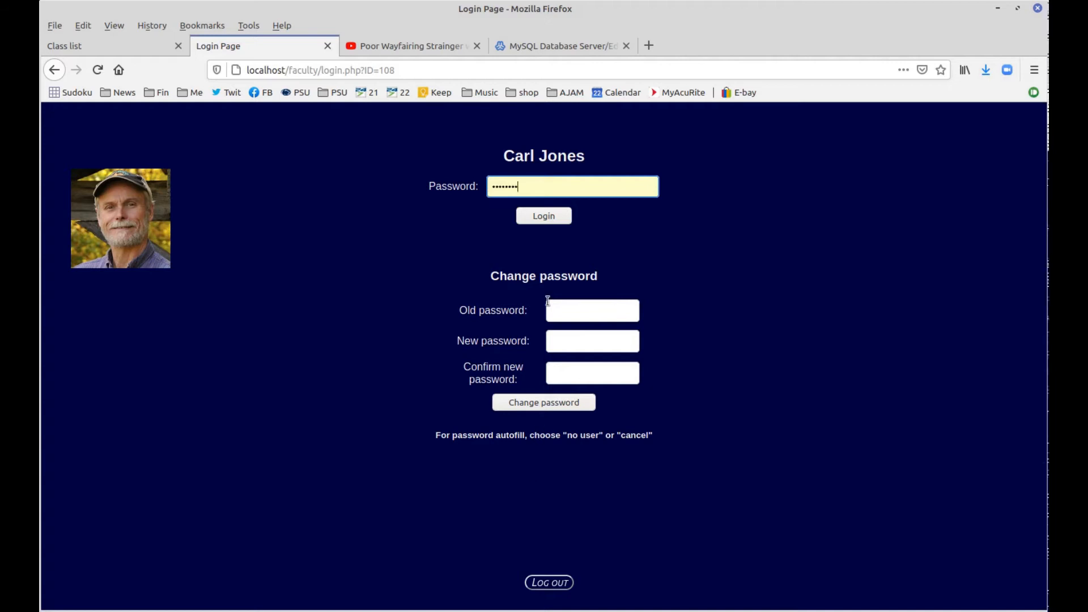
pyautogui.click(545, 219)
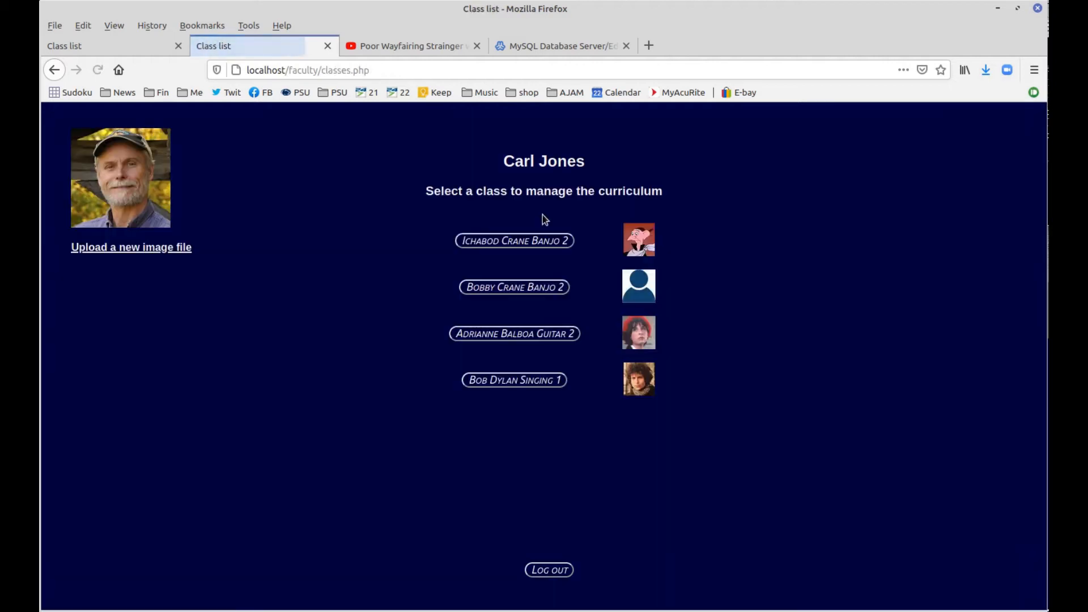
pyautogui.click(123, 250)
pyautogui.click(483, 193)
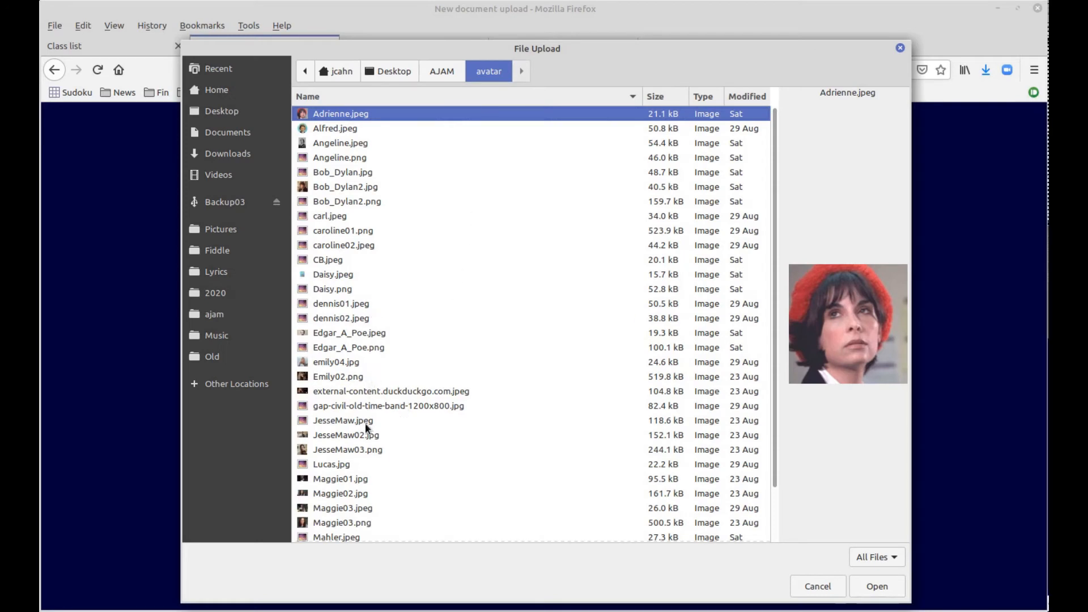
pyautogui.scroll(-2, 373, 471)
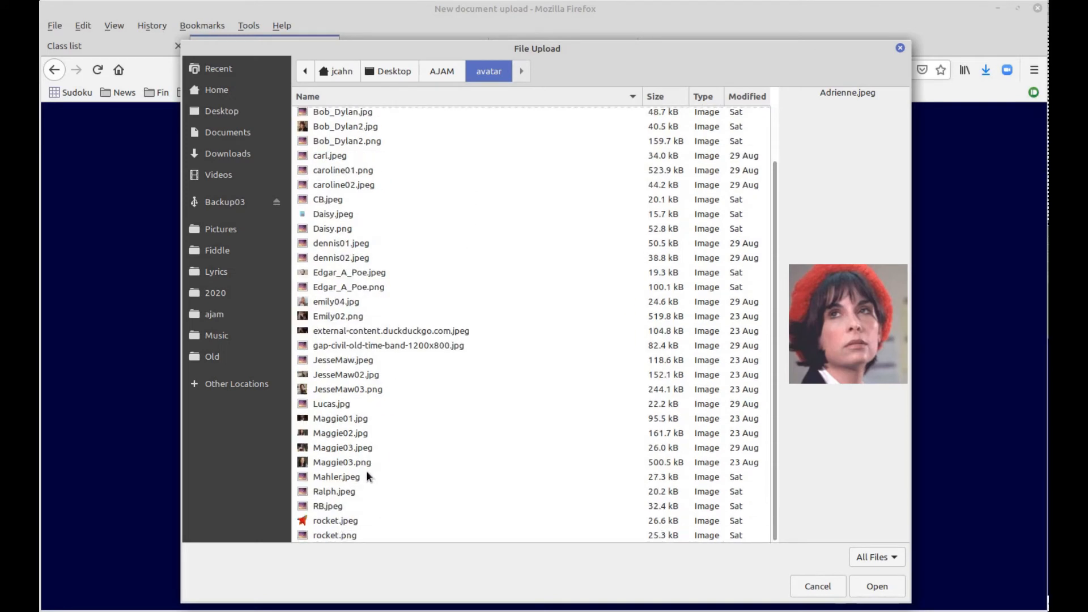
pyautogui.scroll(2, 366, 471)
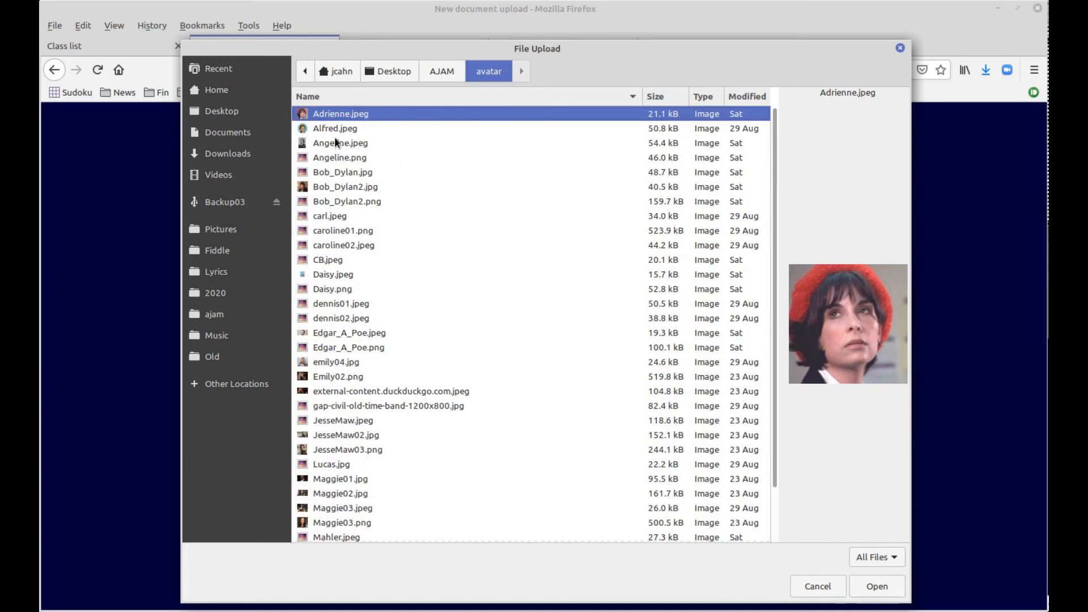
pyautogui.click(329, 216)
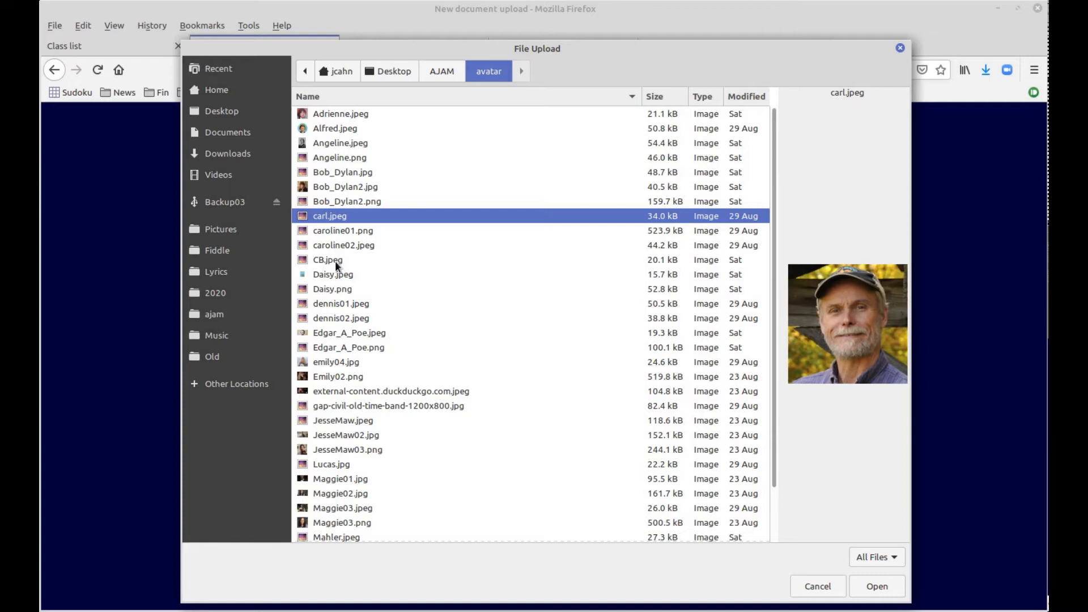
pyautogui.click(816, 591)
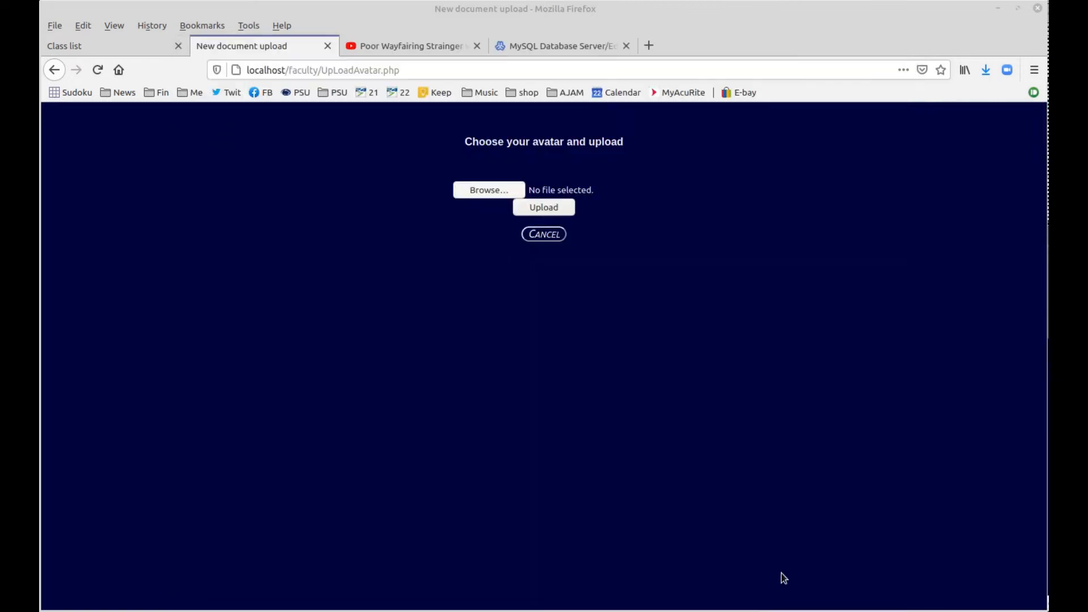
pyautogui.click(544, 233)
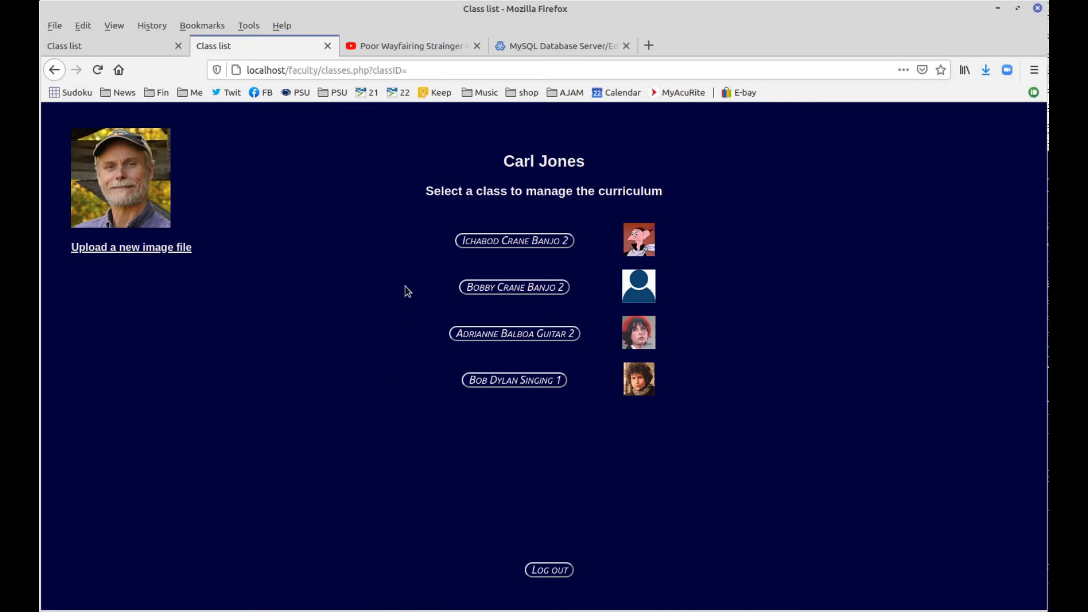
pyautogui.click(528, 338)
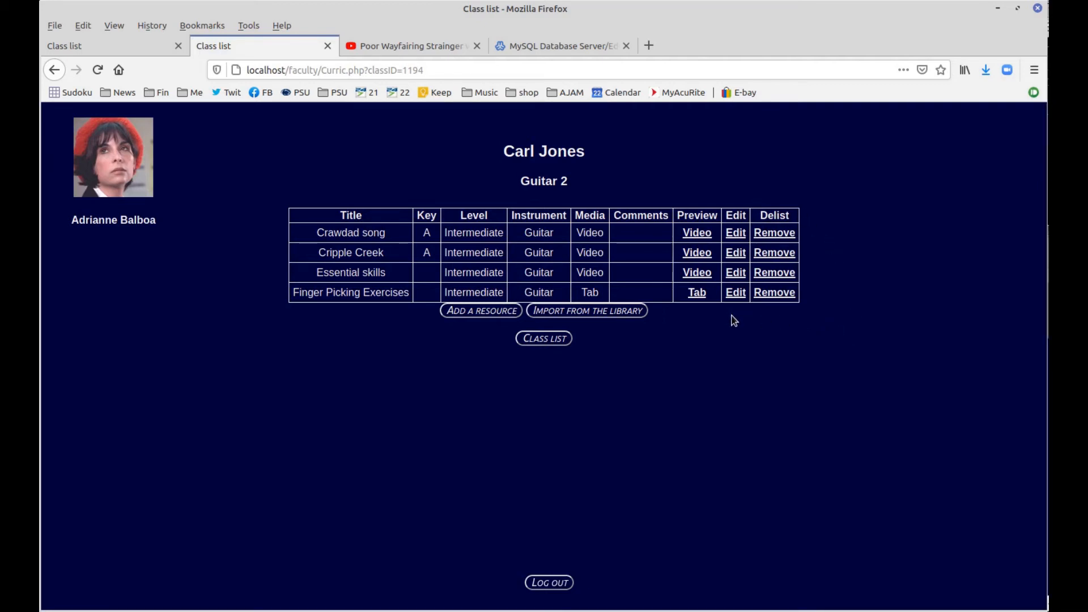
pyautogui.click(773, 293)
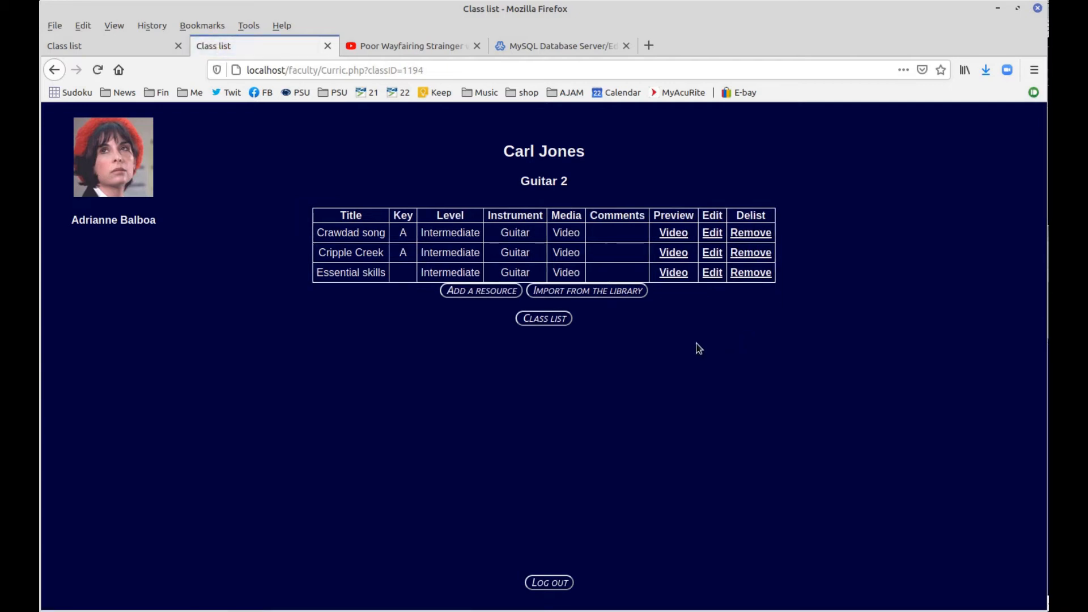
# Search the library for guitar resources, then preview and close the Finger Picking Exercises tab
pyautogui.click(600, 292)
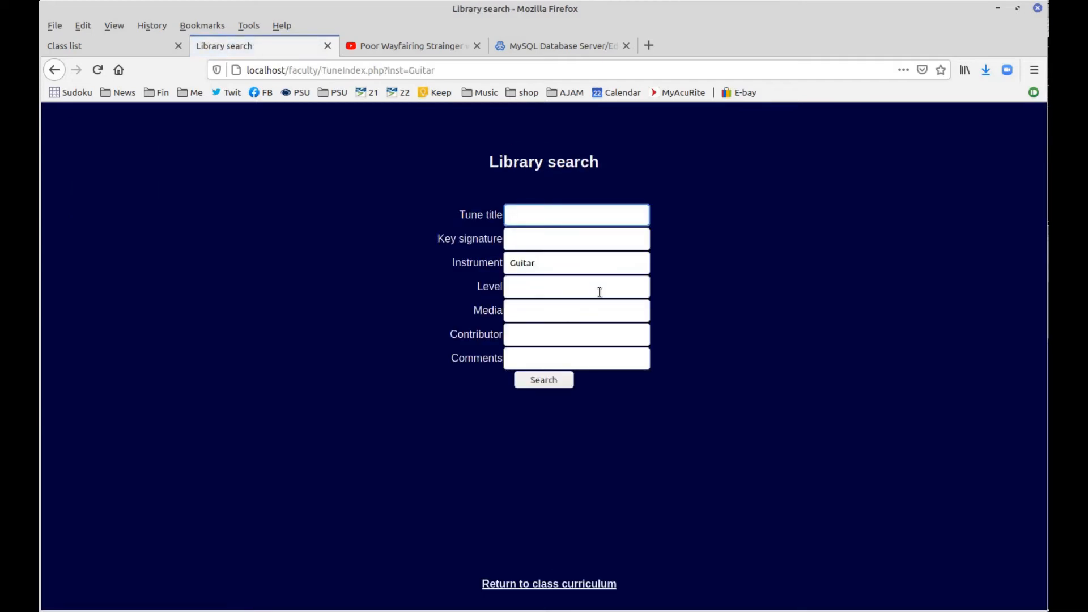
pyautogui.click(554, 382)
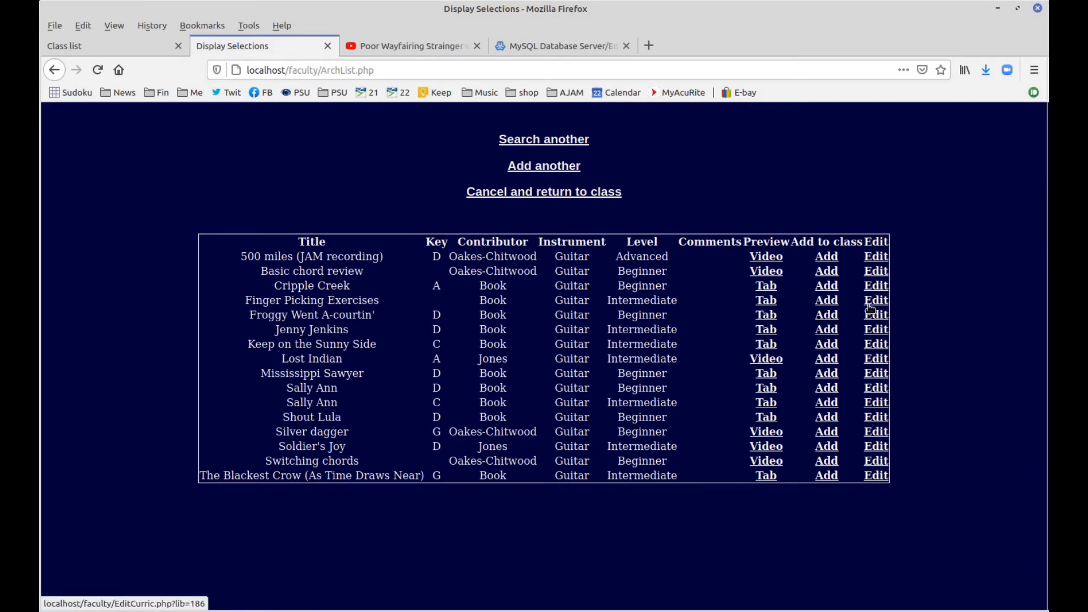
pyautogui.click(766, 300)
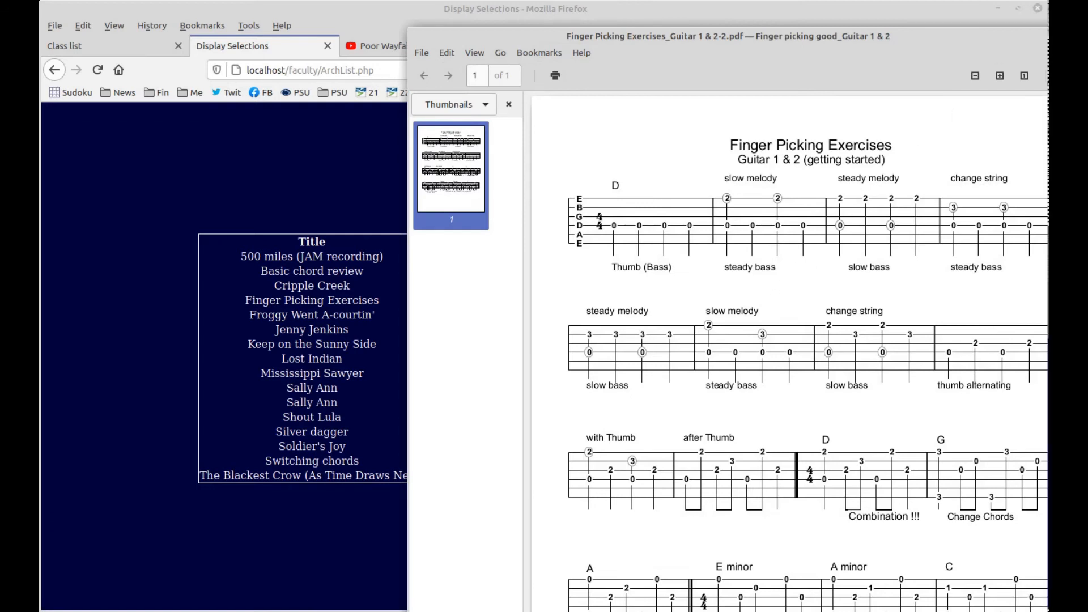
pyautogui.hotkey('alt', 'F4')
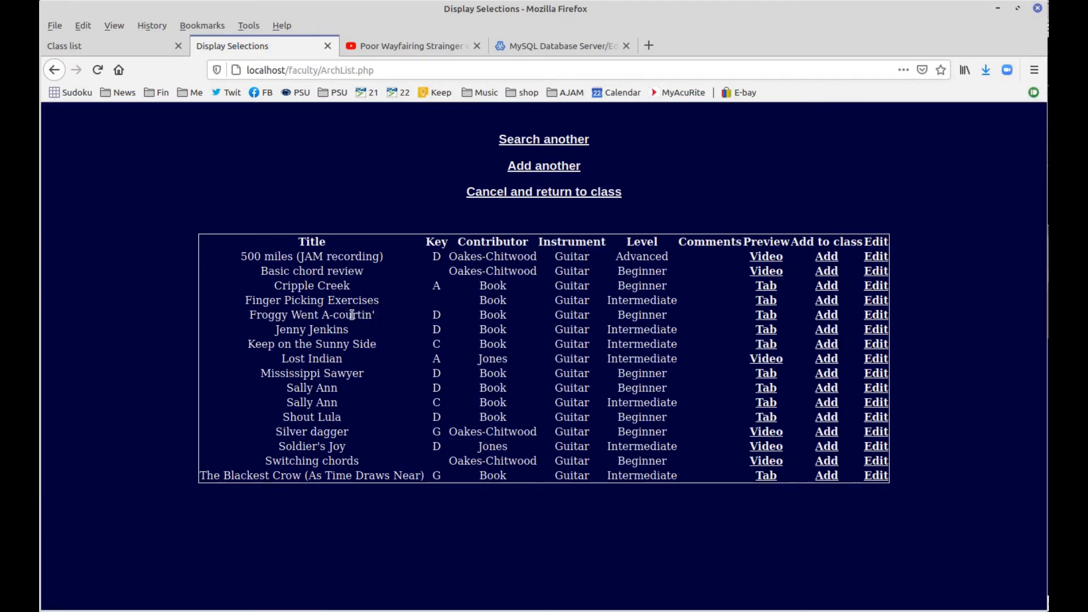
# Save the Finger Picking Exercises library entry and add it to the Guitar 2 class
pyautogui.click(876, 301)
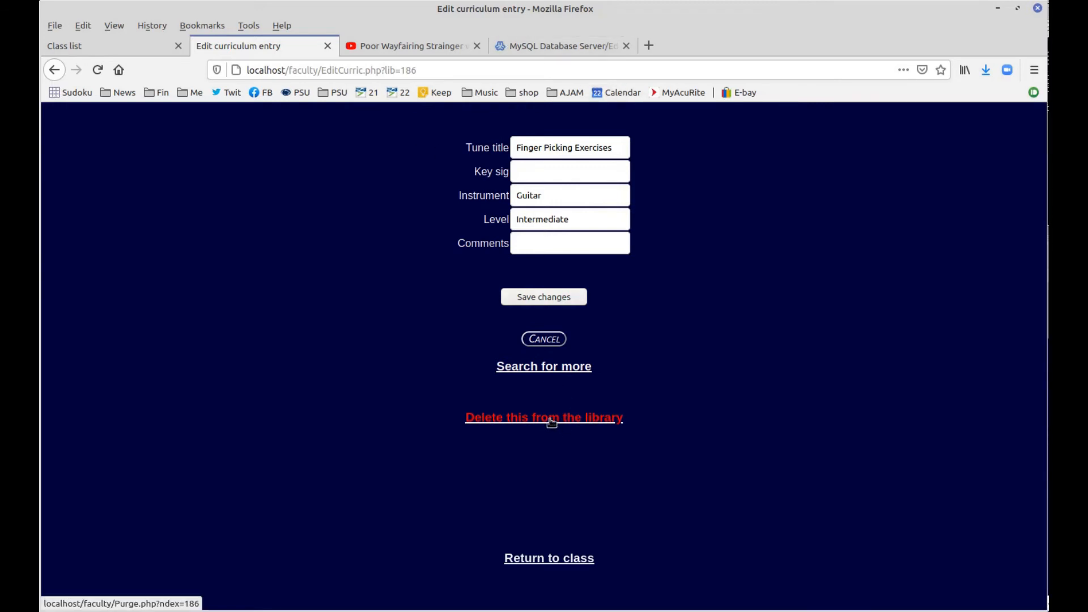
pyautogui.click(540, 298)
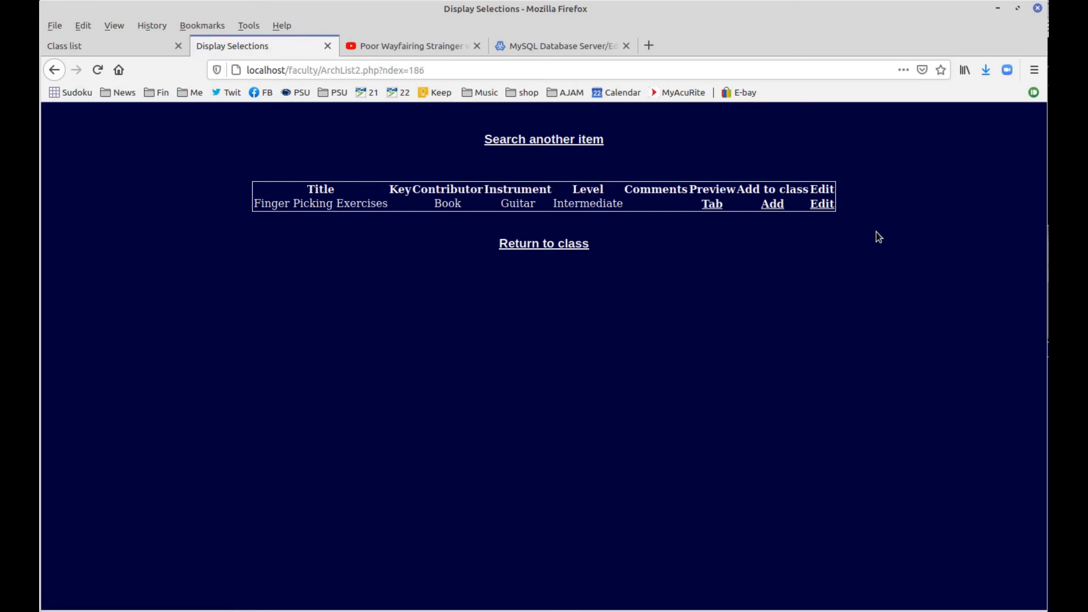
pyautogui.click(787, 208)
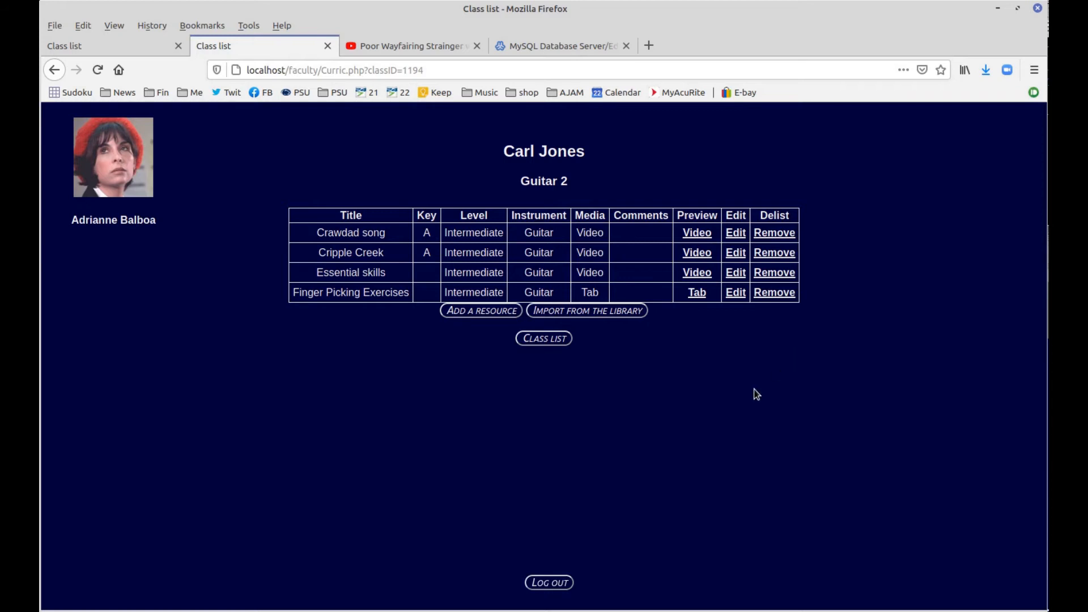
# Open Banjo 2, search the library at Intermediate level, and add Fire on the Mountain
pyautogui.click(540, 341)
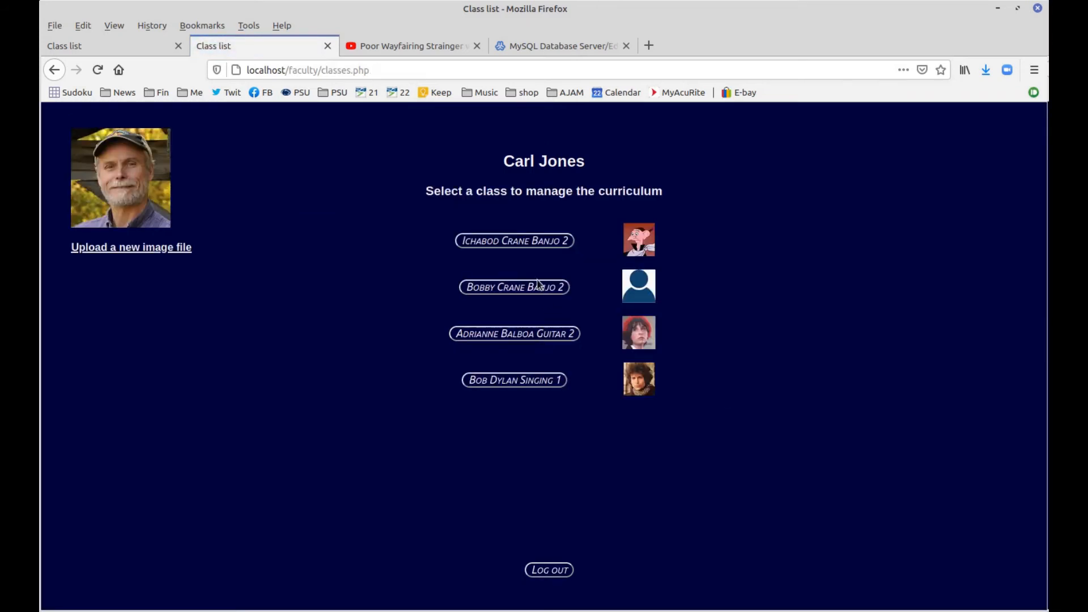
pyautogui.click(519, 249)
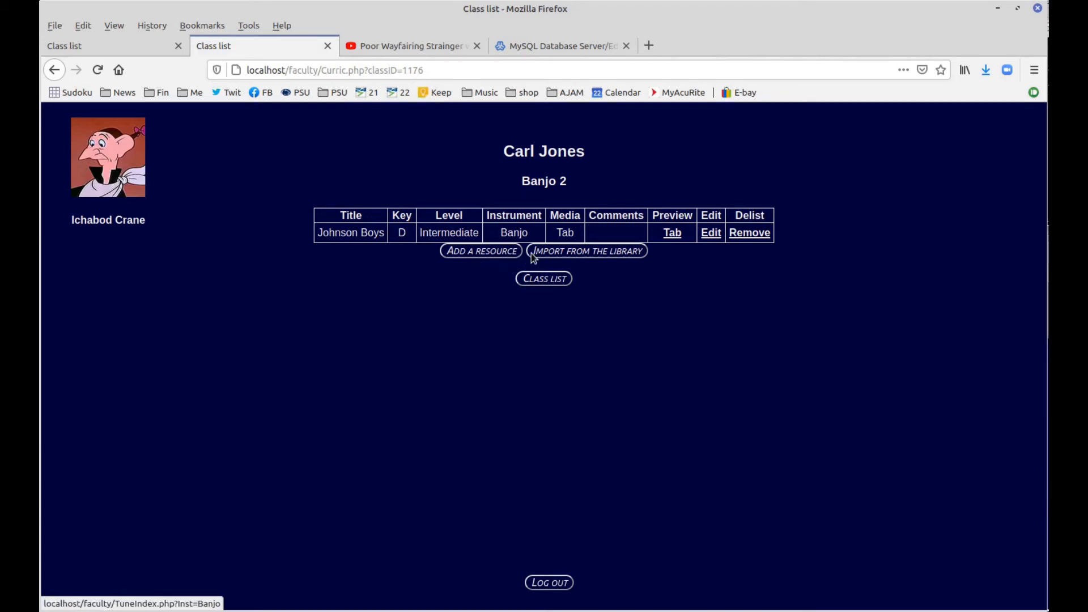
pyautogui.click(563, 252)
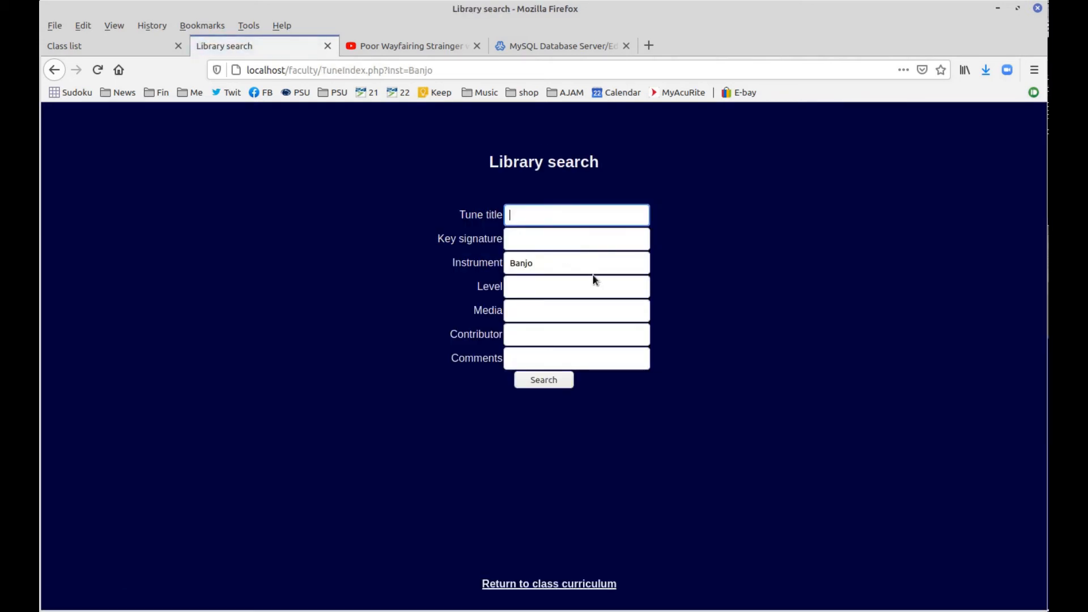
pyautogui.click(554, 285)
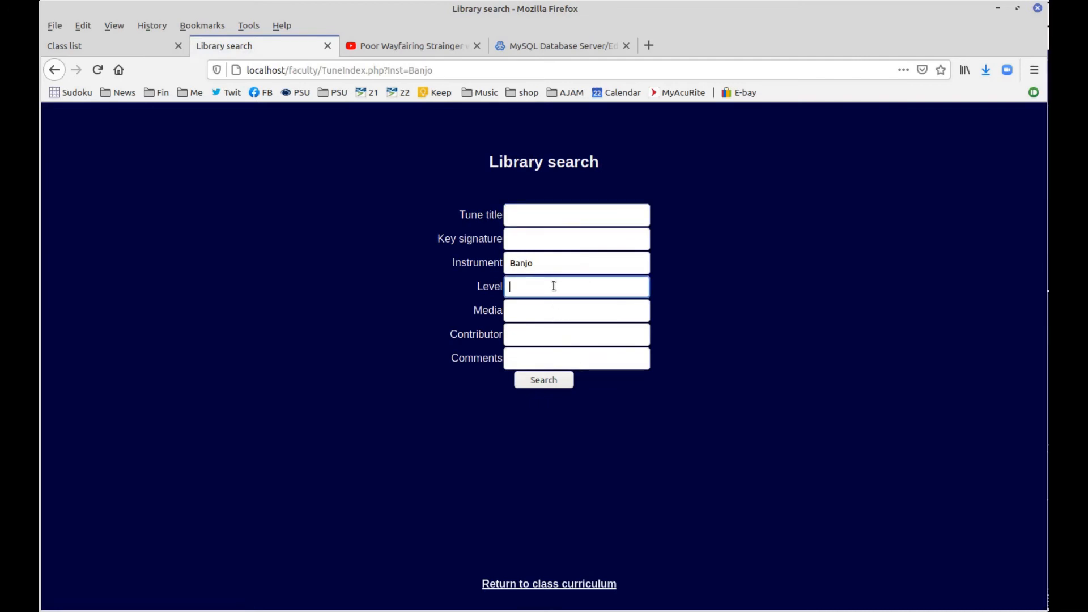
pyautogui.write('inter')
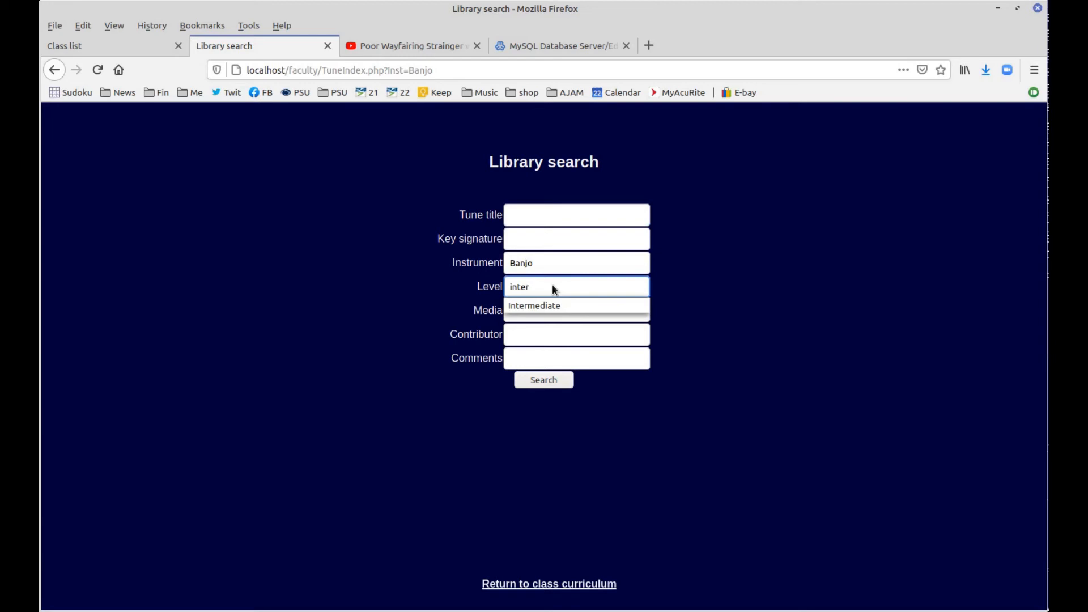
pyautogui.click(547, 384)
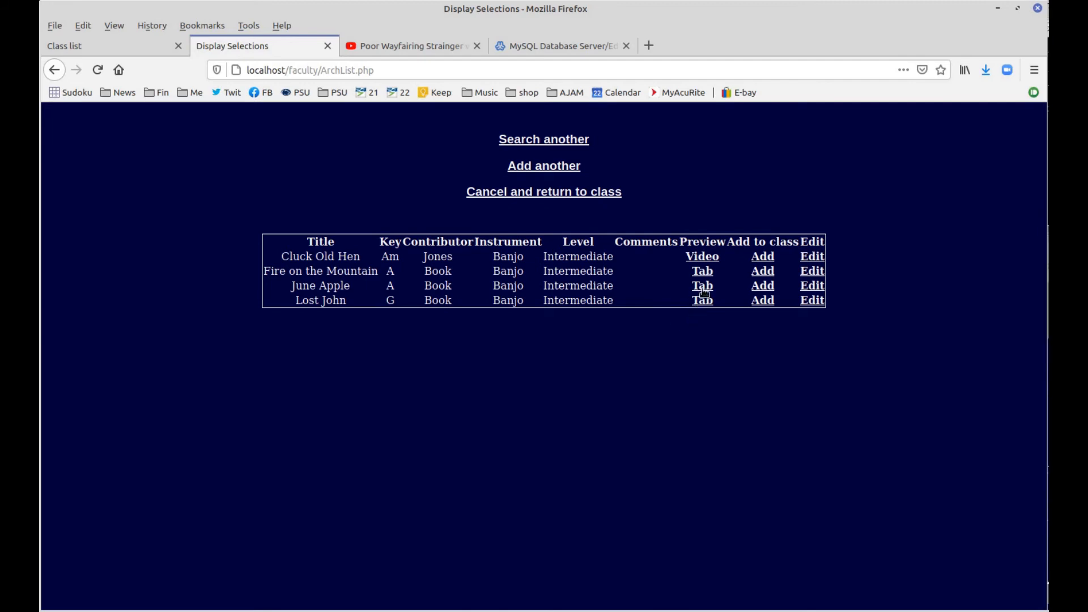
pyautogui.click(764, 273)
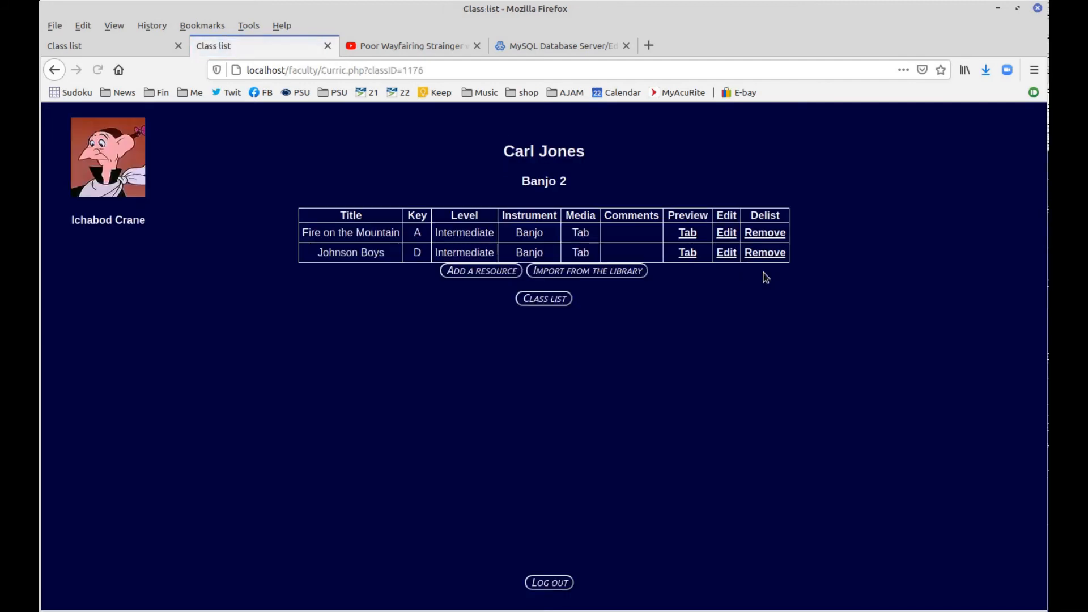
# Run an unfiltered banjo library search and add the Beginner video I Ain't Gonna Work Tomorrow in D
pyautogui.click(594, 274)
pyautogui.click(543, 380)
pyautogui.scroll(-2, 758, 413)
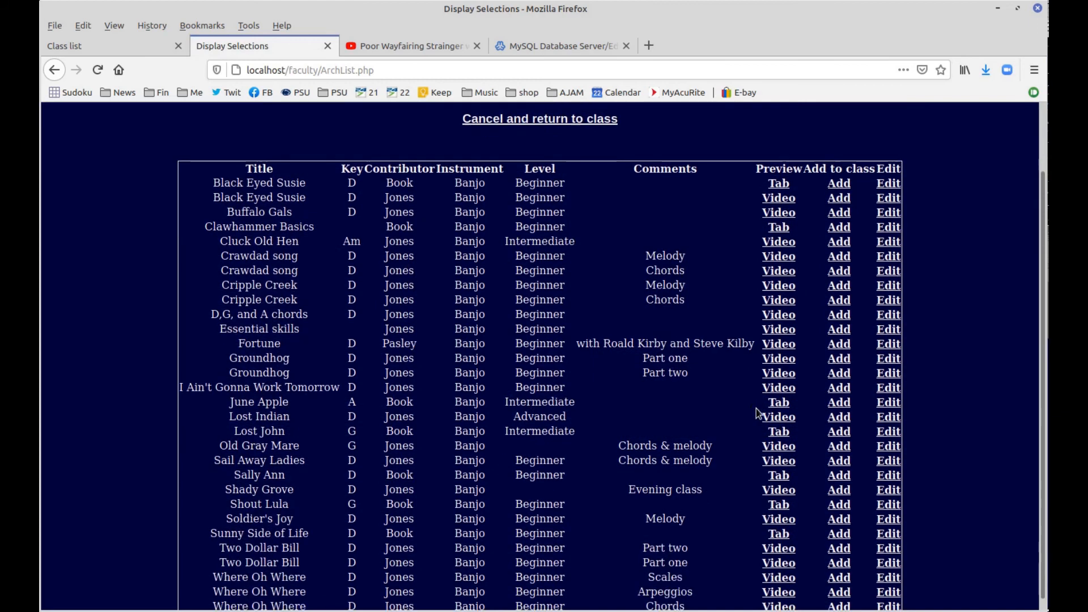
pyautogui.scroll(-1, 758, 412)
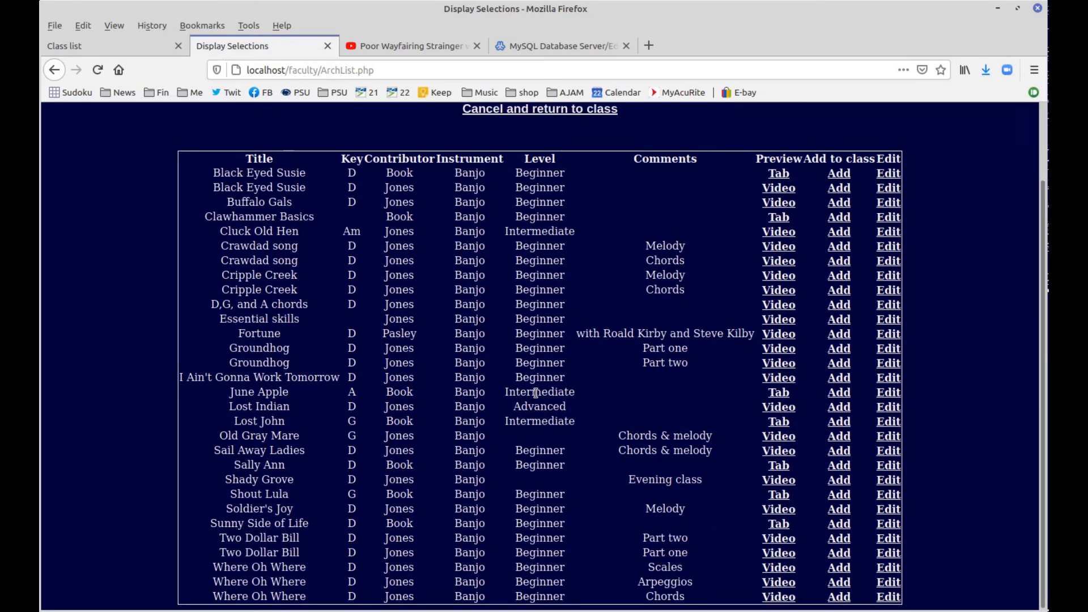
pyautogui.click(845, 383)
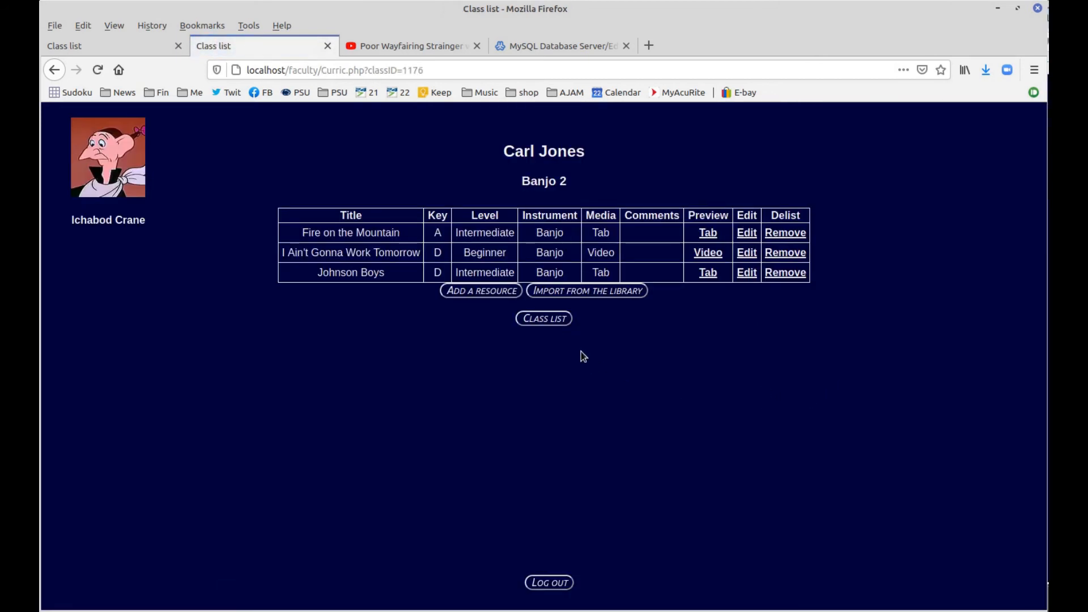
# Log out, sign in as another faculty member with their password, and open their empty Dulcimer 1 curriculum
pyautogui.click(545, 319)
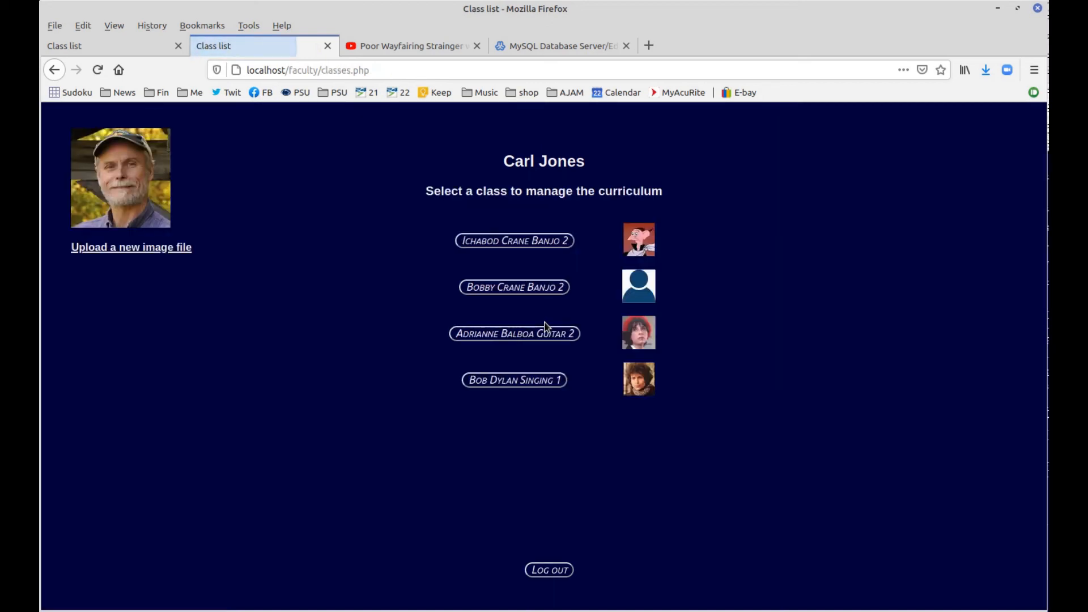
pyautogui.click(547, 571)
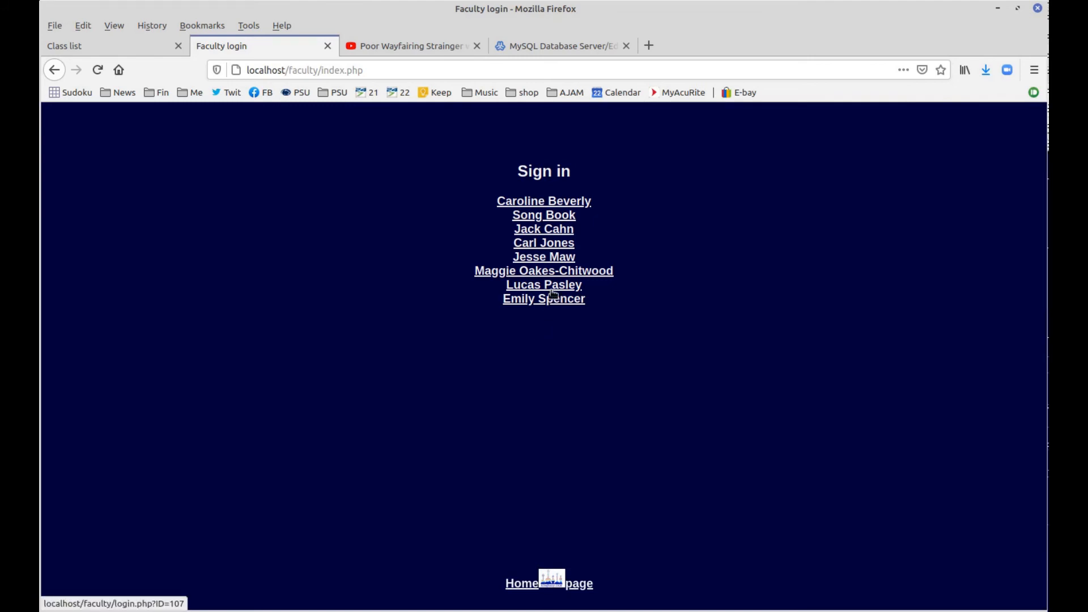
pyautogui.click(555, 233)
pyautogui.click(525, 187)
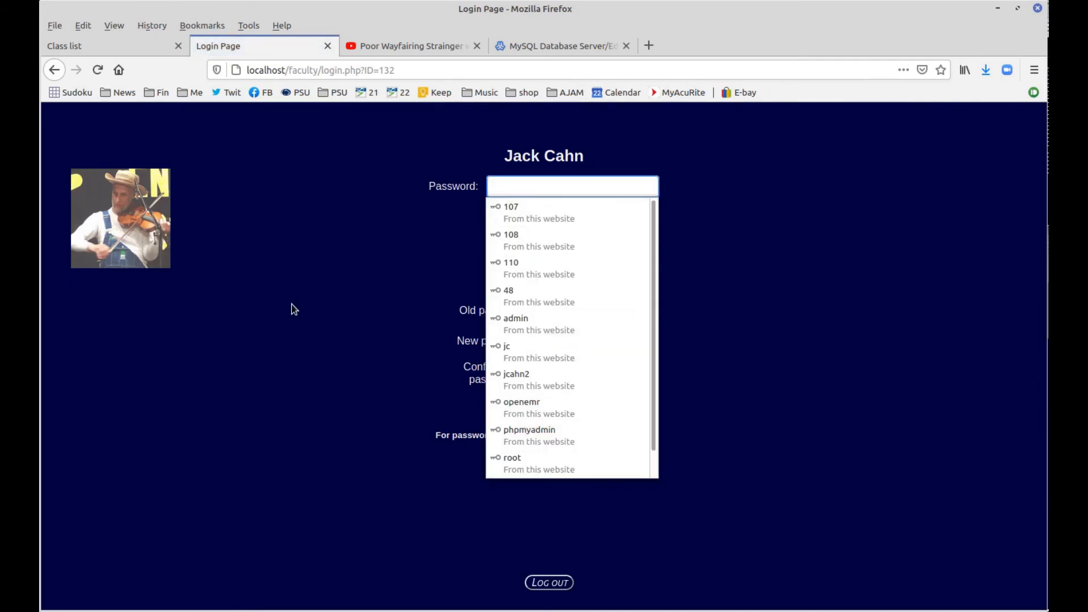
pyautogui.write('••••••')
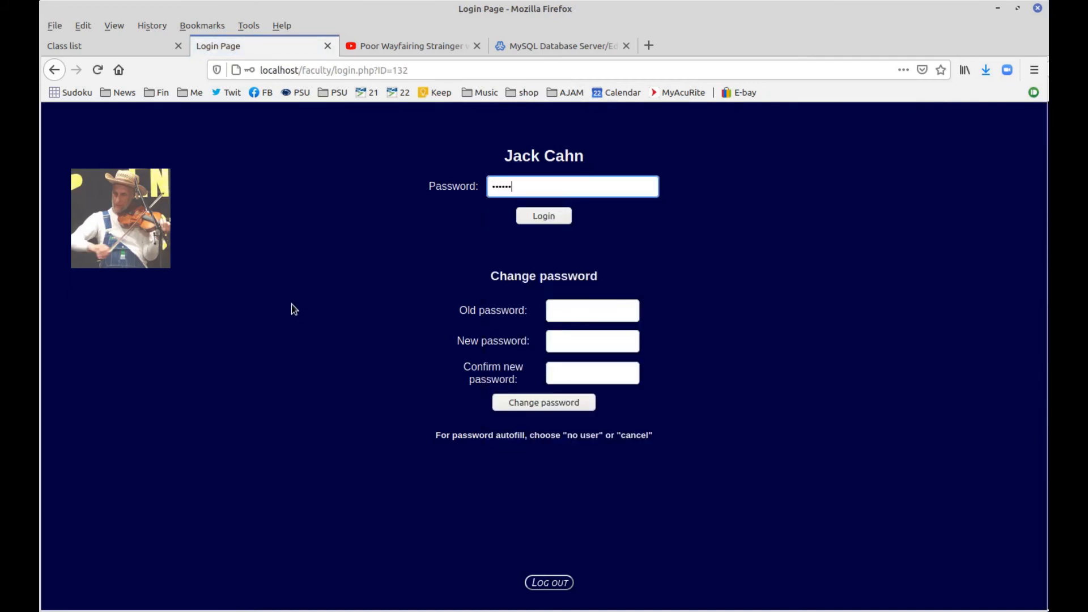
pyautogui.press('Return')
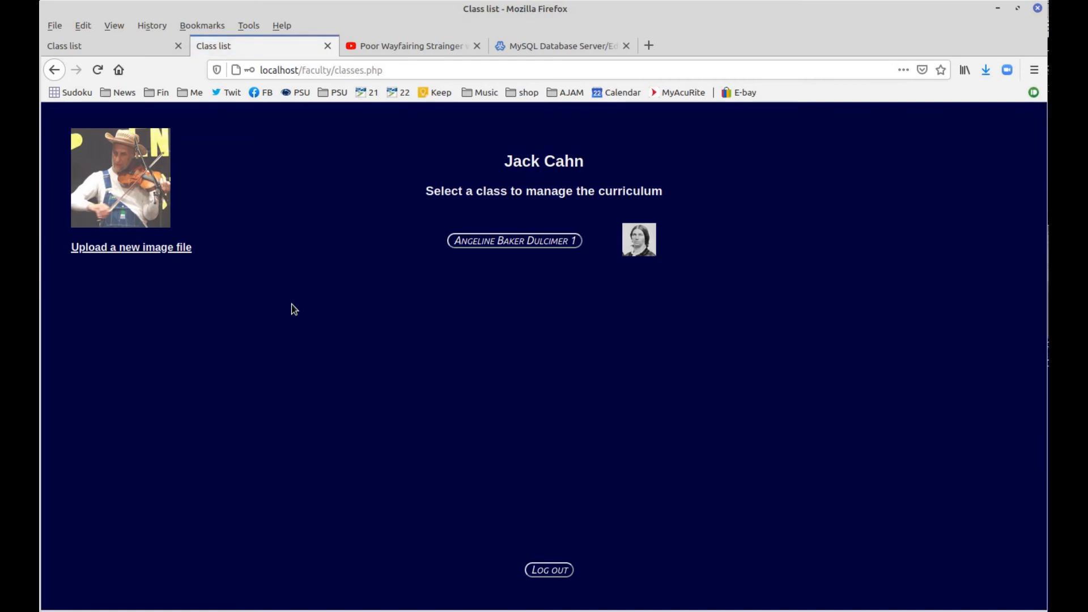
pyautogui.click(542, 244)
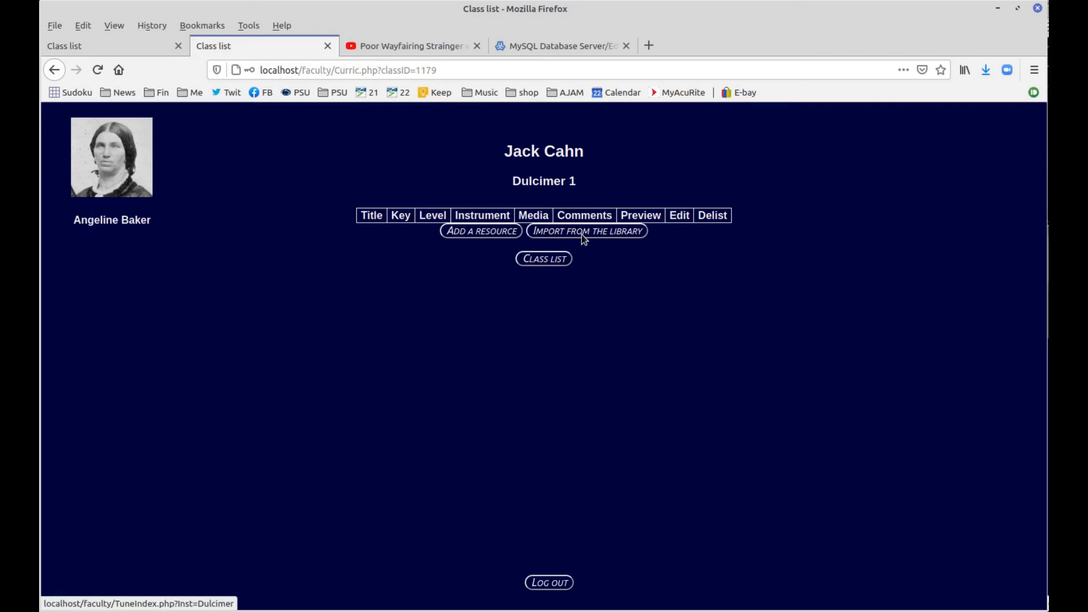
# Start a new class resource titled 'Poor Wayfaring Stranger'
pyautogui.click(489, 231)
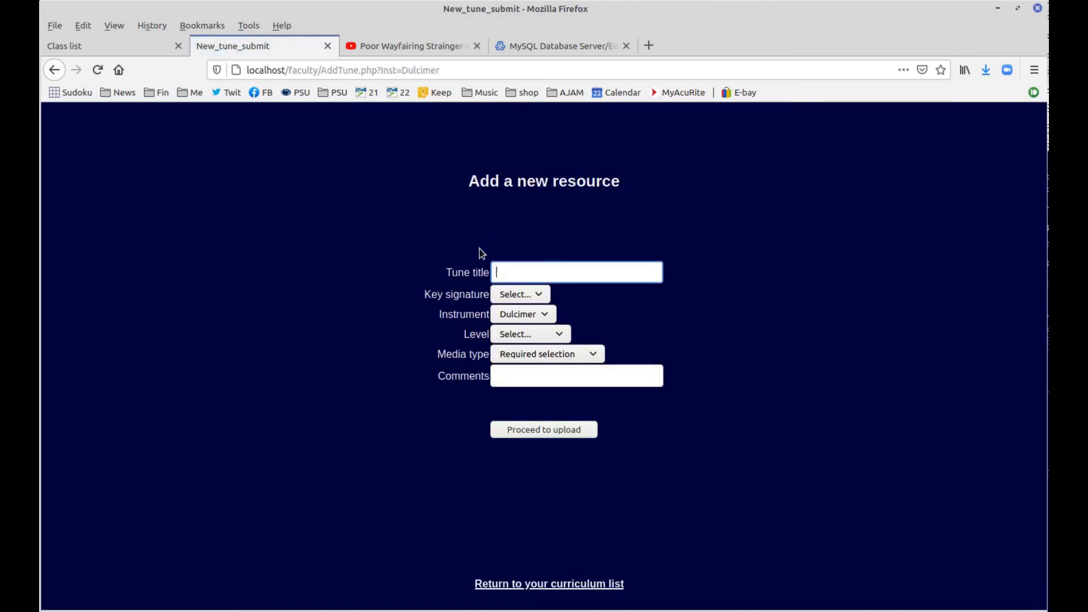
pyautogui.click(510, 273)
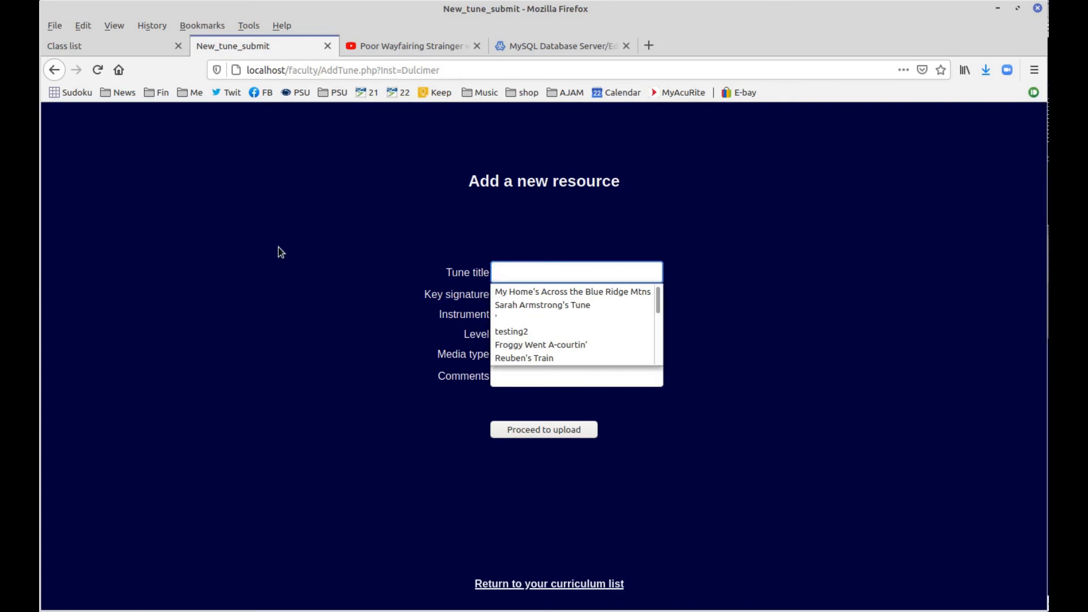
pyautogui.write('ay')
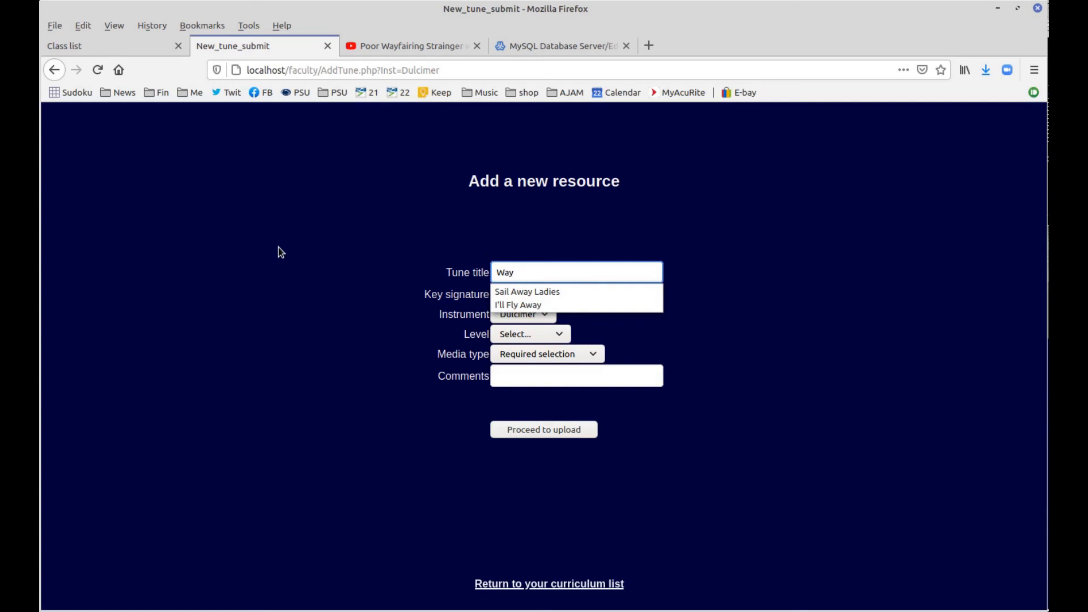
pyautogui.write('faring')
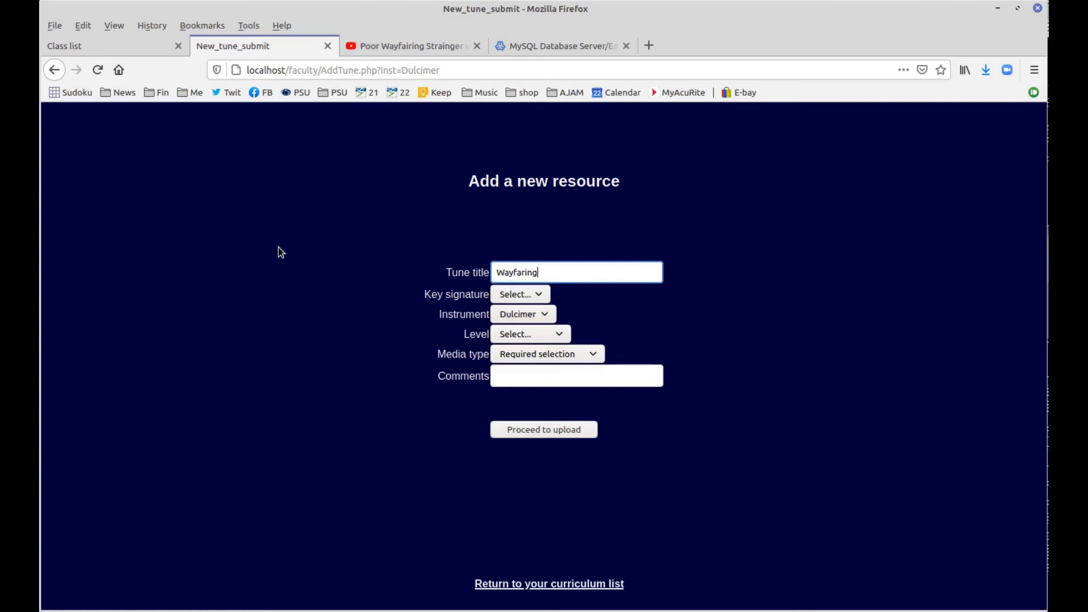
pyautogui.write(' Stranger')
pyautogui.press('Left')
pyautogui.press('Left')
pyautogui.press('Left')
pyautogui.press('Left')
pyautogui.press('Left')
pyautogui.press('Left')
pyautogui.press('Left')
pyautogui.press('Left')
pyautogui.press('Left')
pyautogui.press('Left')
pyautogui.press('Left')
pyautogui.press('Left')
pyautogui.press('Left')
pyautogui.press('Left')
pyautogui.press('Left')
pyautogui.press('Left')
pyautogui.press('Left')
pyautogui.press('Left')
pyautogui.write('Poor')
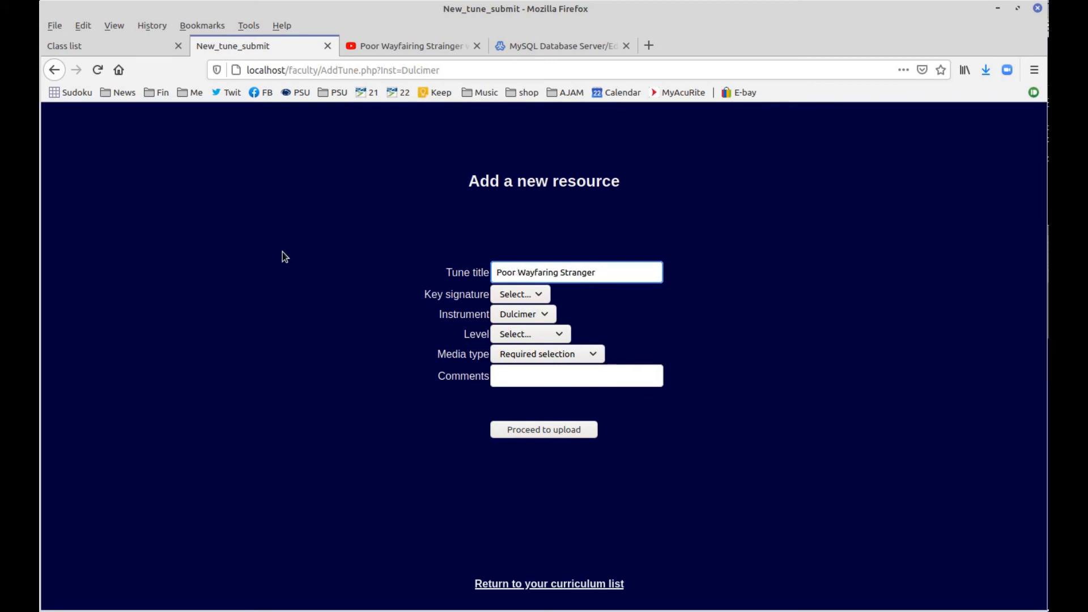
# Leave the key unset, and set level to Intermediate and media type to Video on the web
pyautogui.click(510, 295)
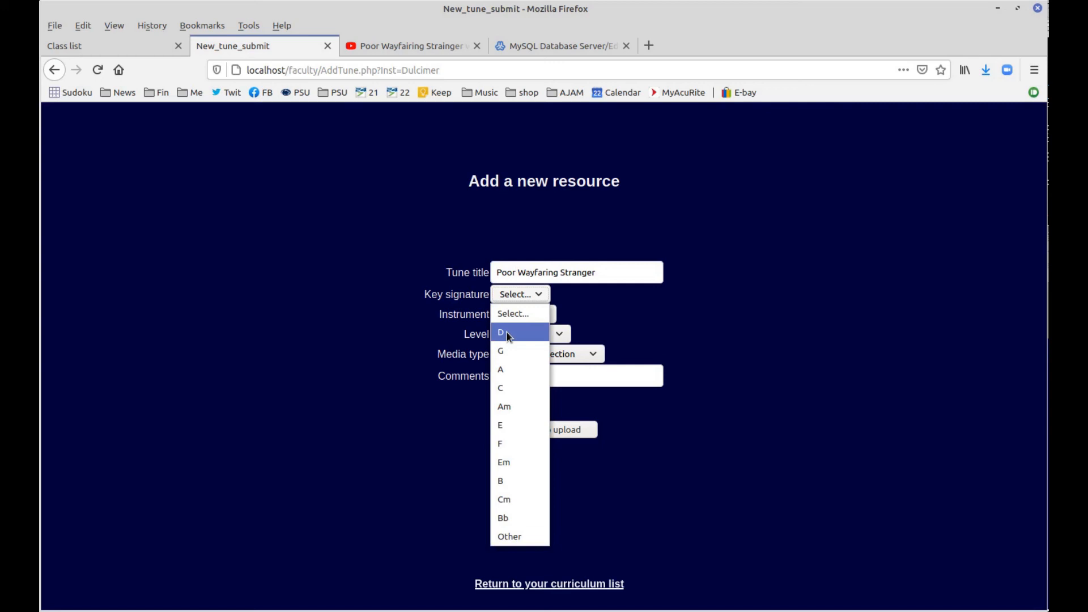
pyautogui.click(402, 393)
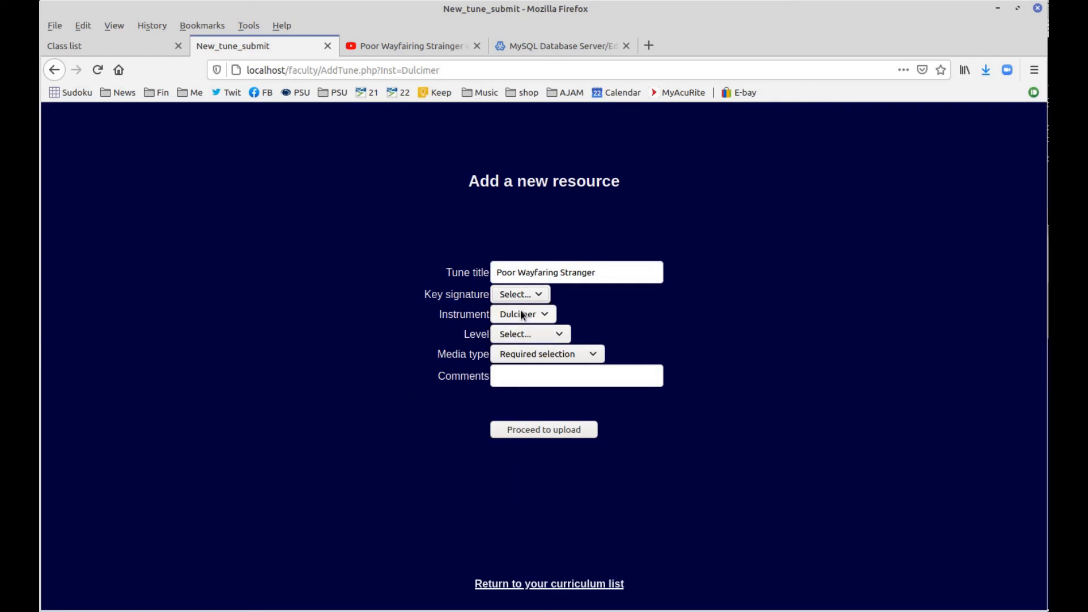
pyautogui.click(528, 335)
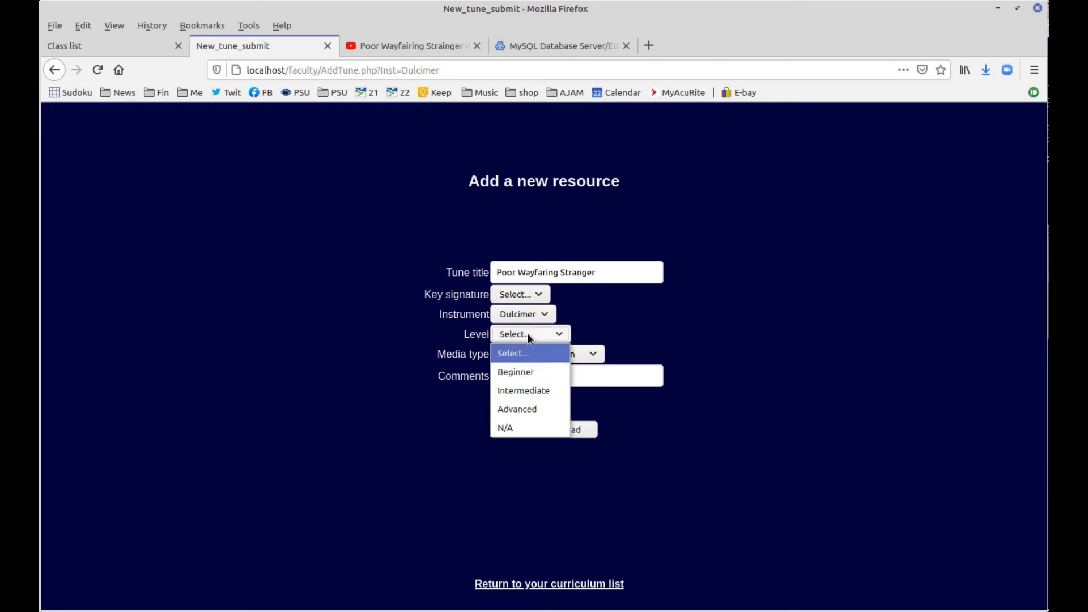
pyautogui.click(529, 391)
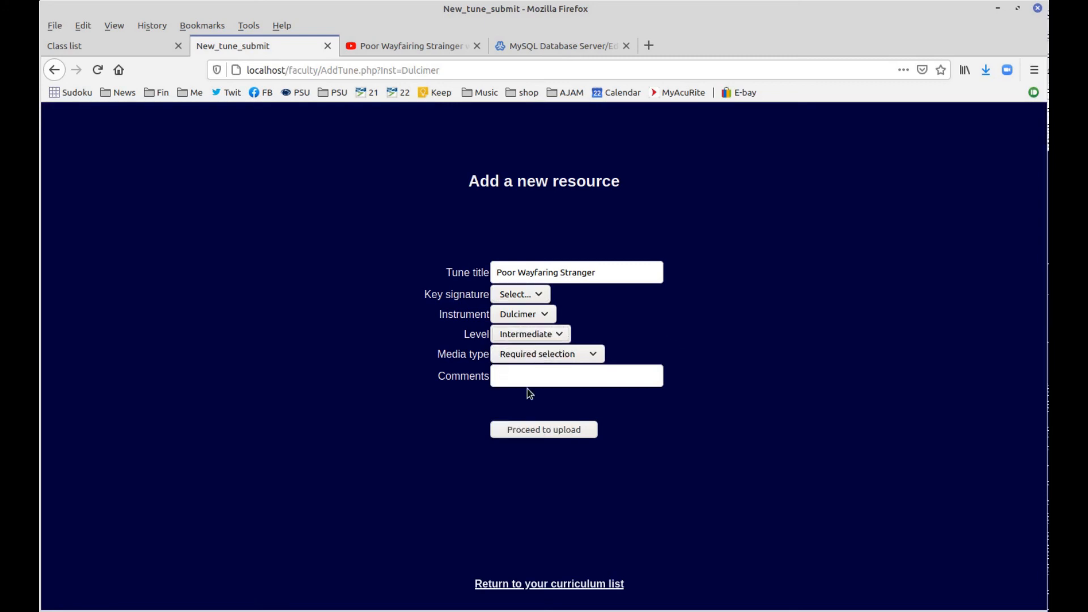
pyautogui.click(518, 357)
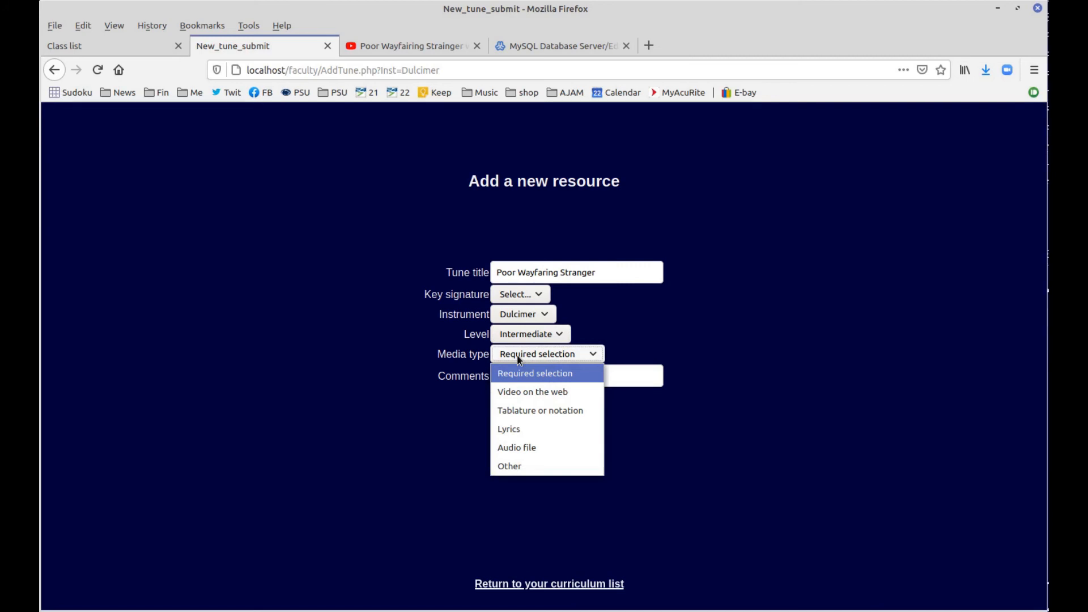
pyautogui.click(522, 390)
# Add a comment naming the performer, keep Video on the web, and submit the resource
pyautogui.click(523, 382)
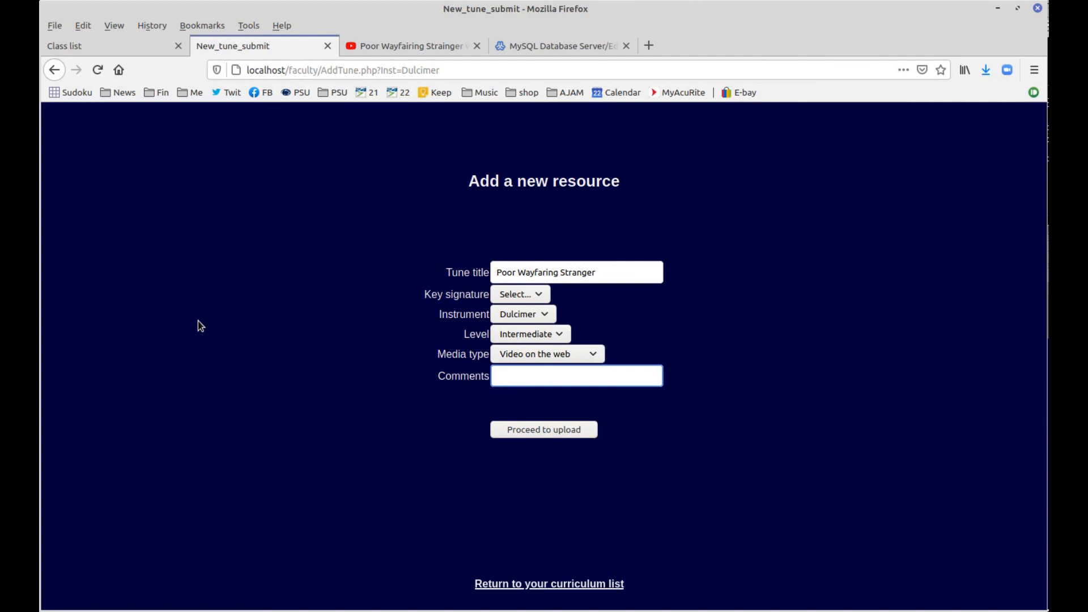
pyautogui.write('Steve Kilby')
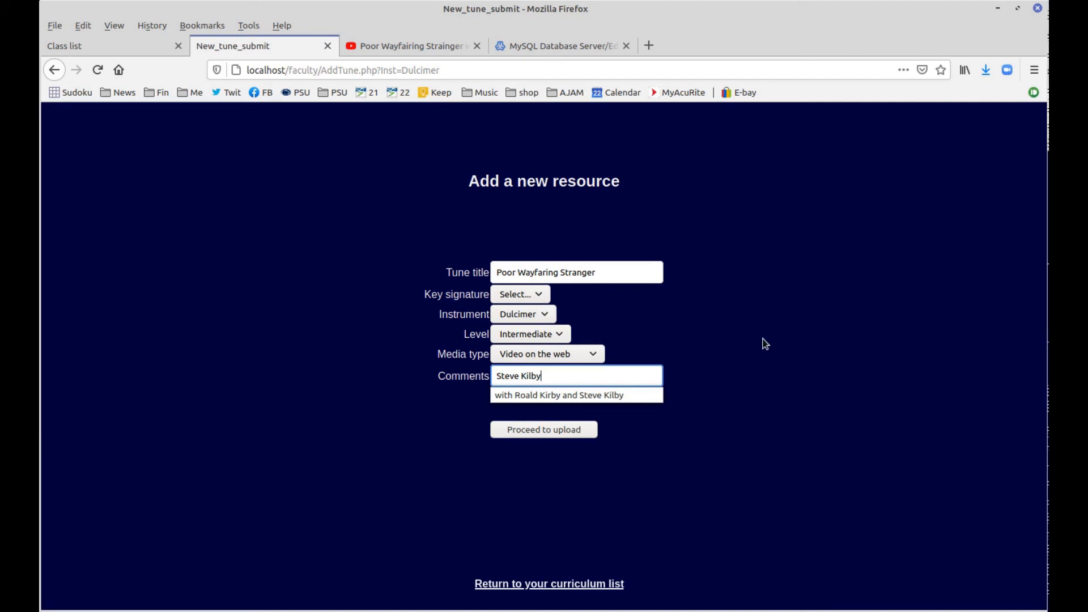
pyautogui.click(788, 354)
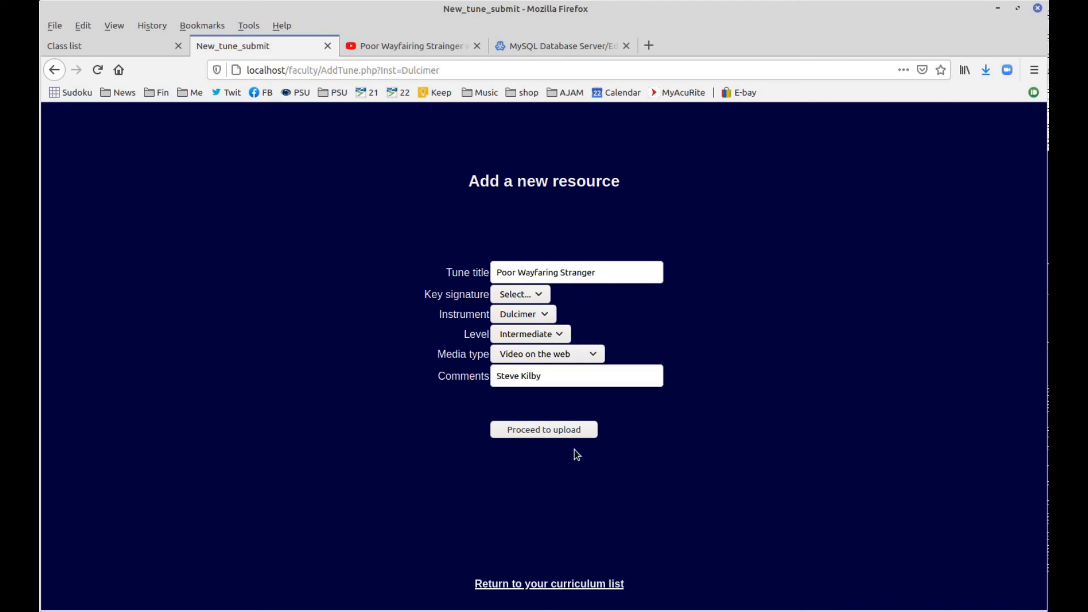
pyautogui.click(541, 356)
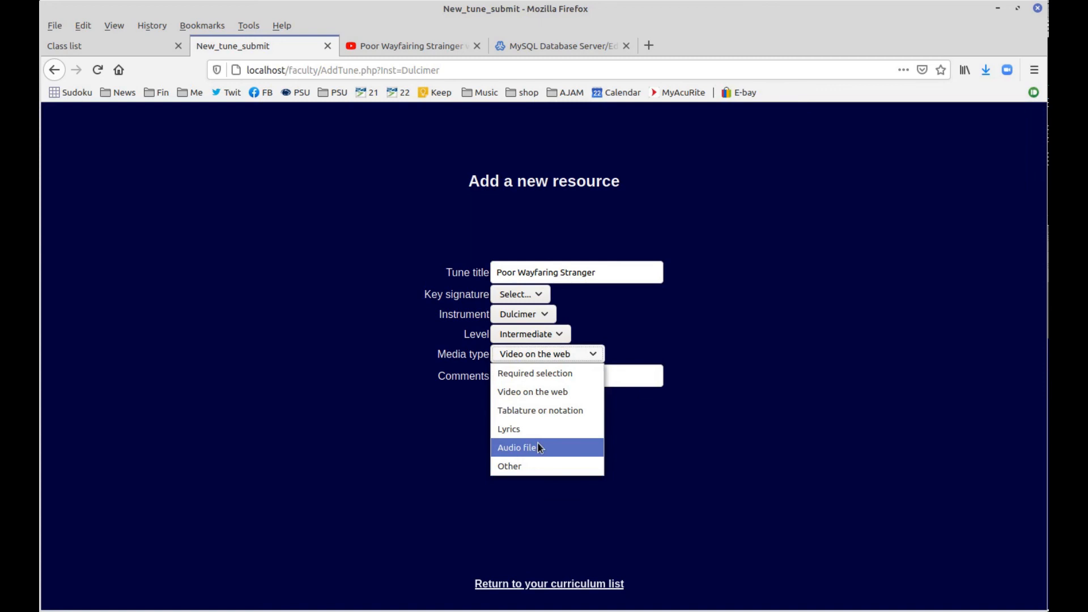
pyautogui.click(641, 426)
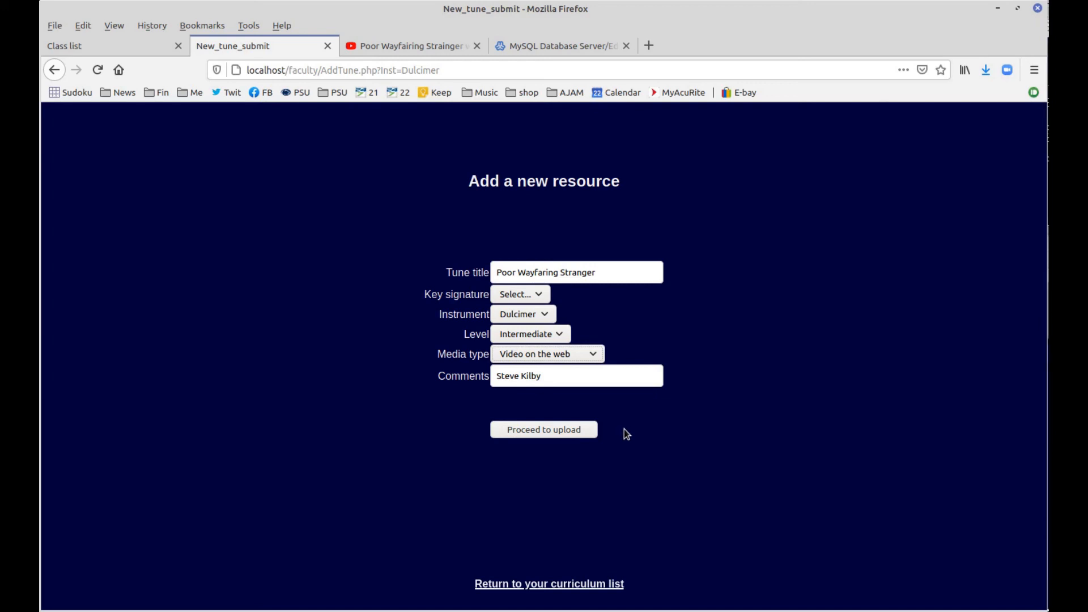
pyautogui.click(550, 437)
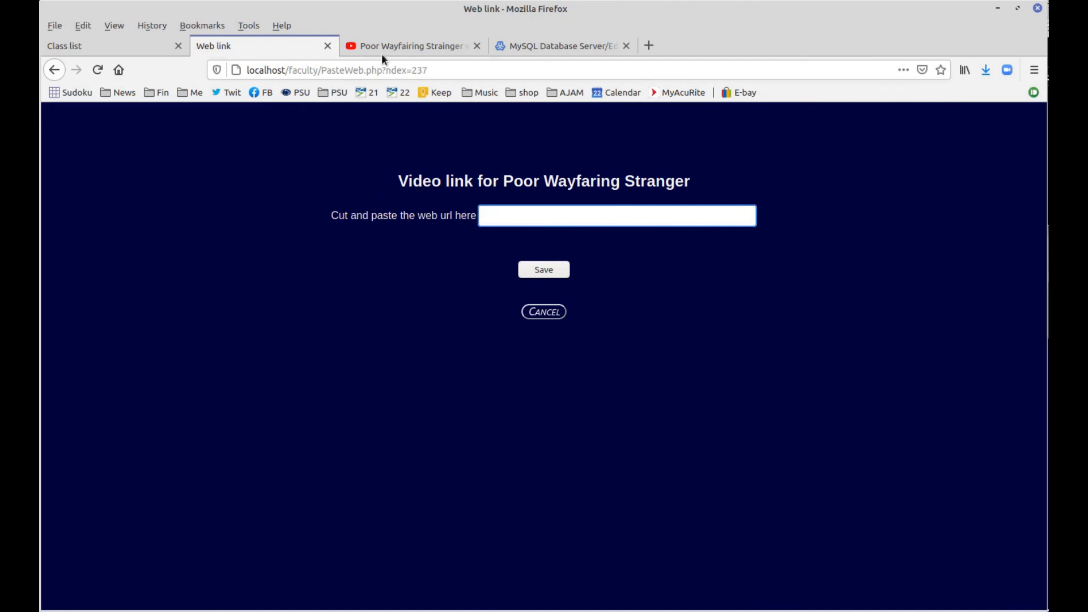
# Copy the YouTube video's URL into the web link field and save it
pyautogui.click(400, 45)
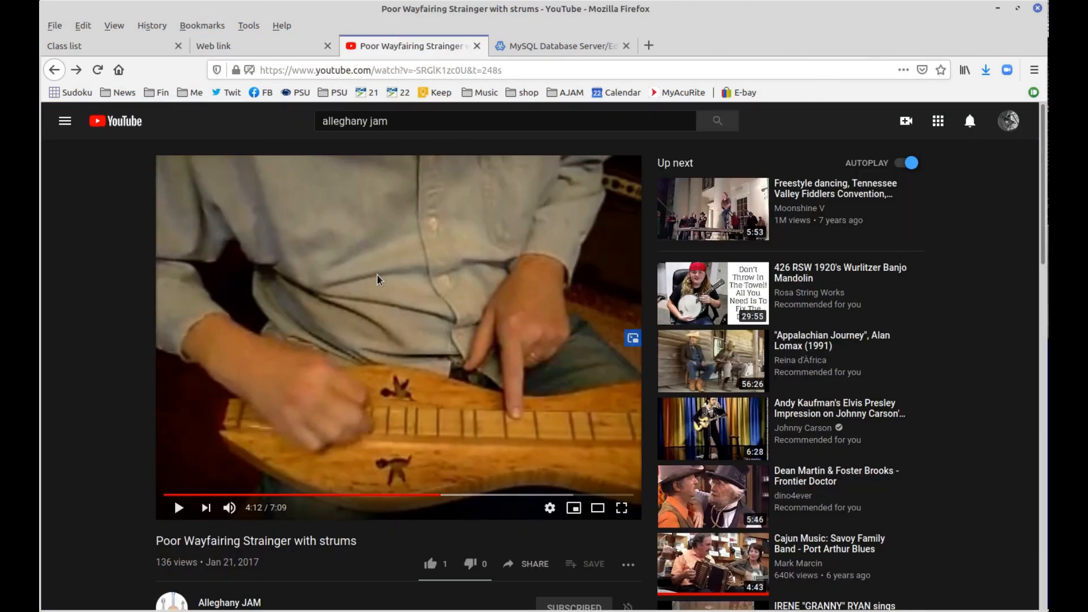
pyautogui.moveTo(505, 70); pyautogui.dragTo(260, 71)
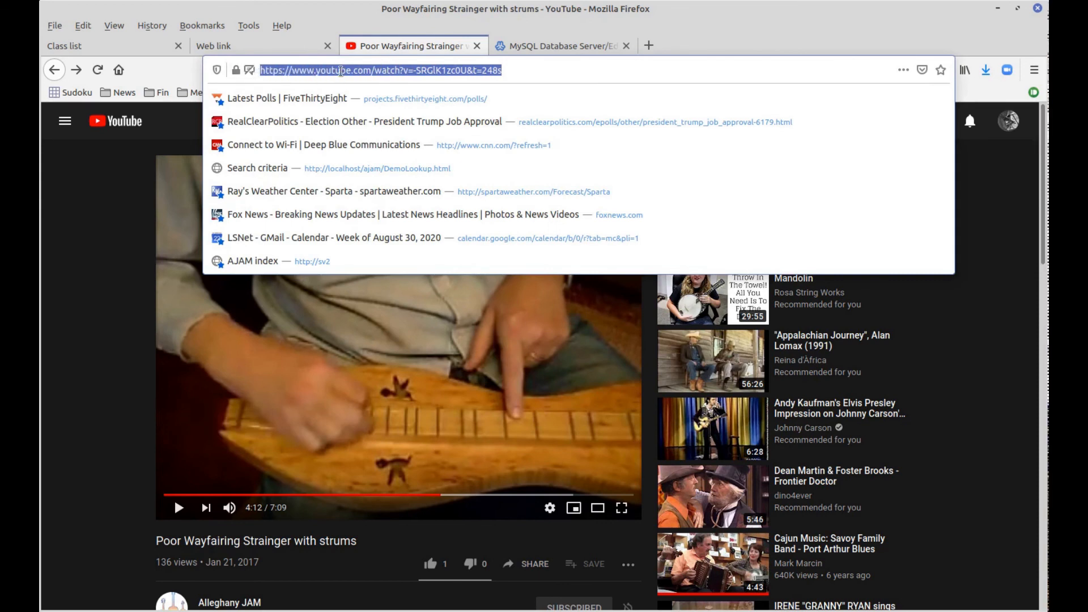
pyautogui.rightClick(342, 71)
pyautogui.click(368, 114)
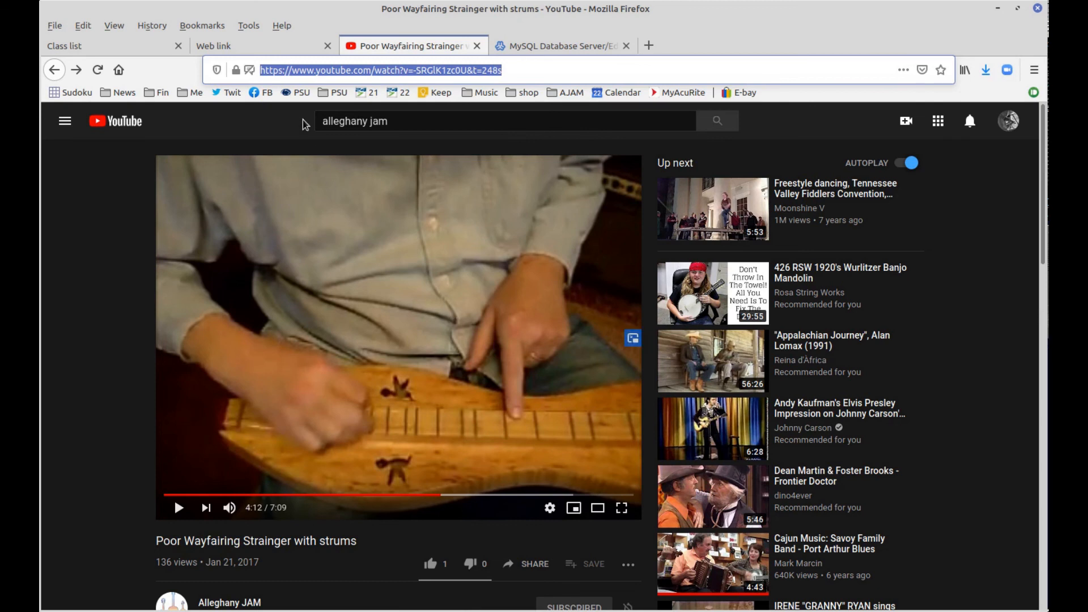
pyautogui.click(241, 49)
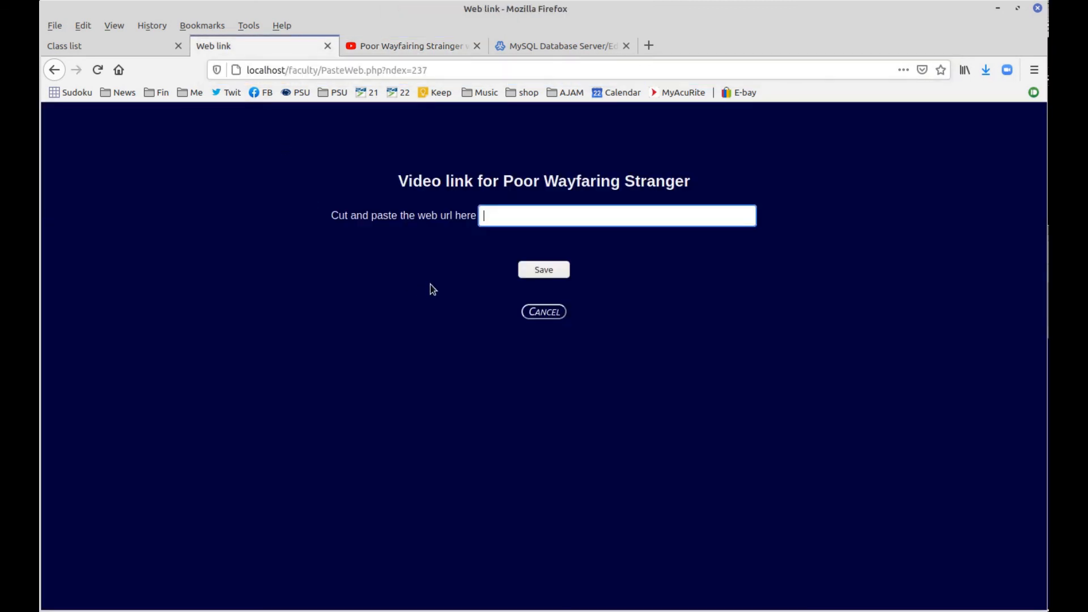
pyautogui.rightClick(501, 215)
pyautogui.click(528, 277)
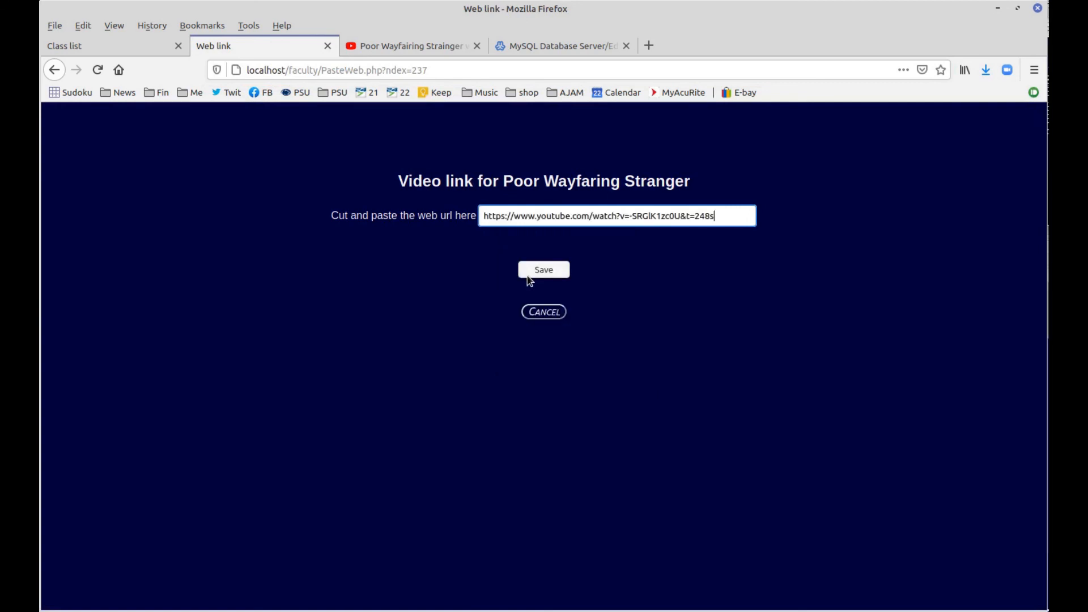
pyautogui.click(538, 273)
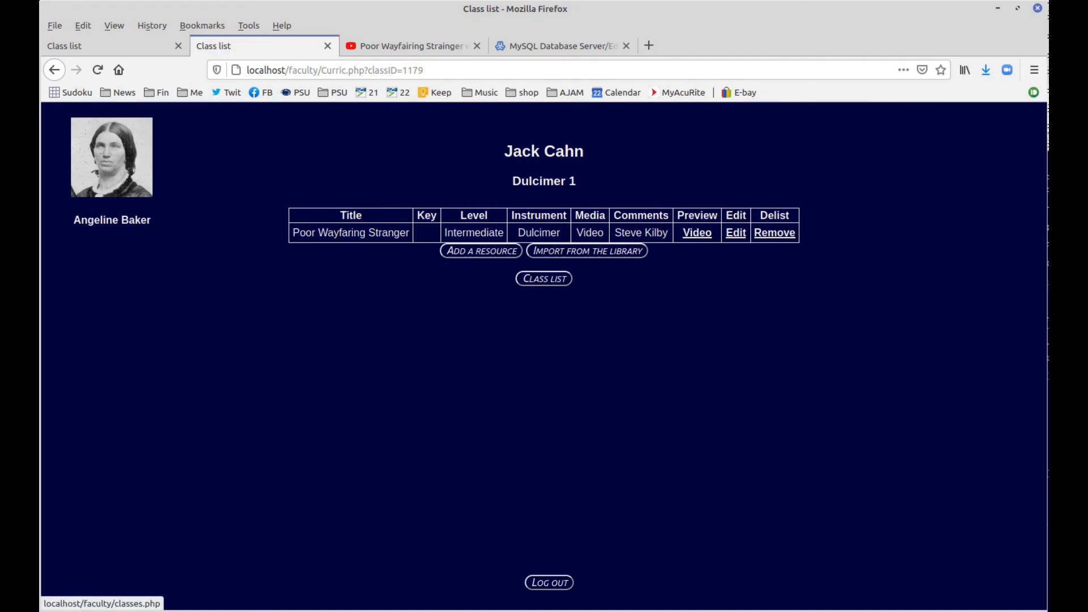
# Log out of both the faculty account and the student's Guitar 2 session
pyautogui.click(548, 585)
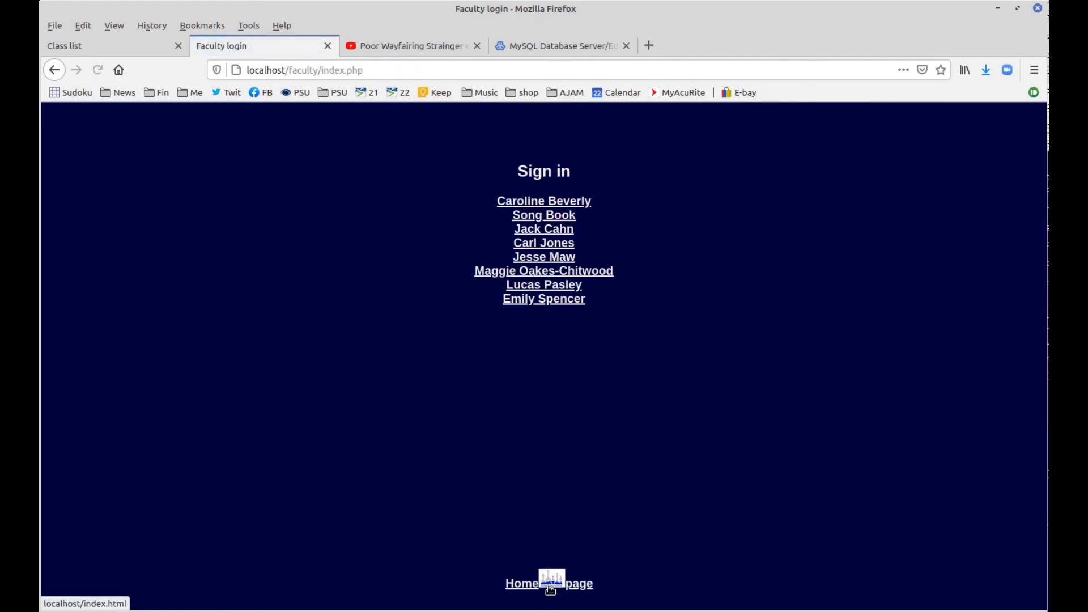
pyautogui.click(103, 46)
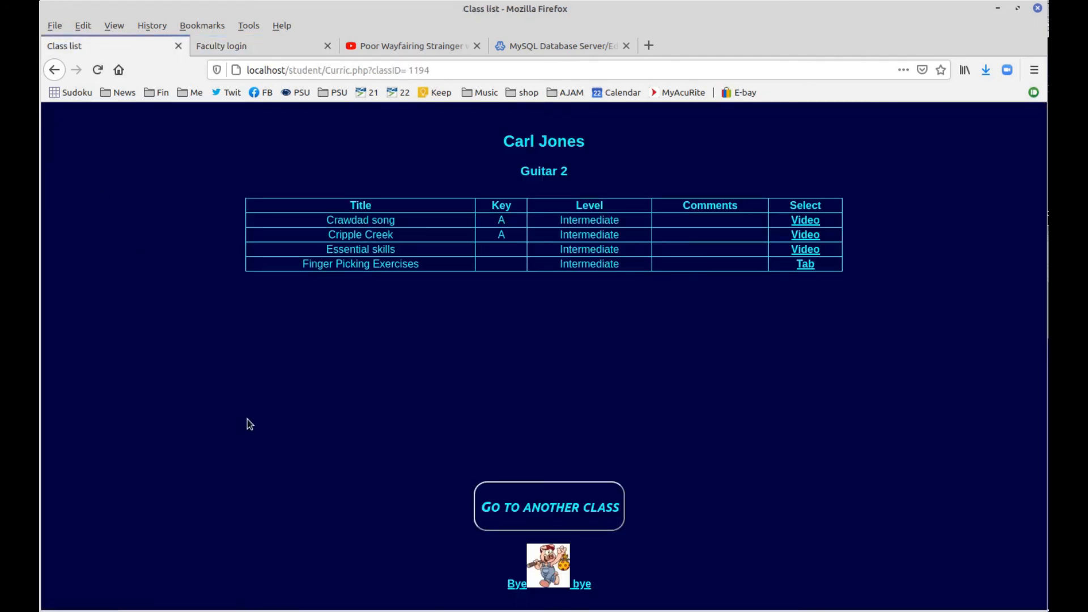
pyautogui.click(536, 513)
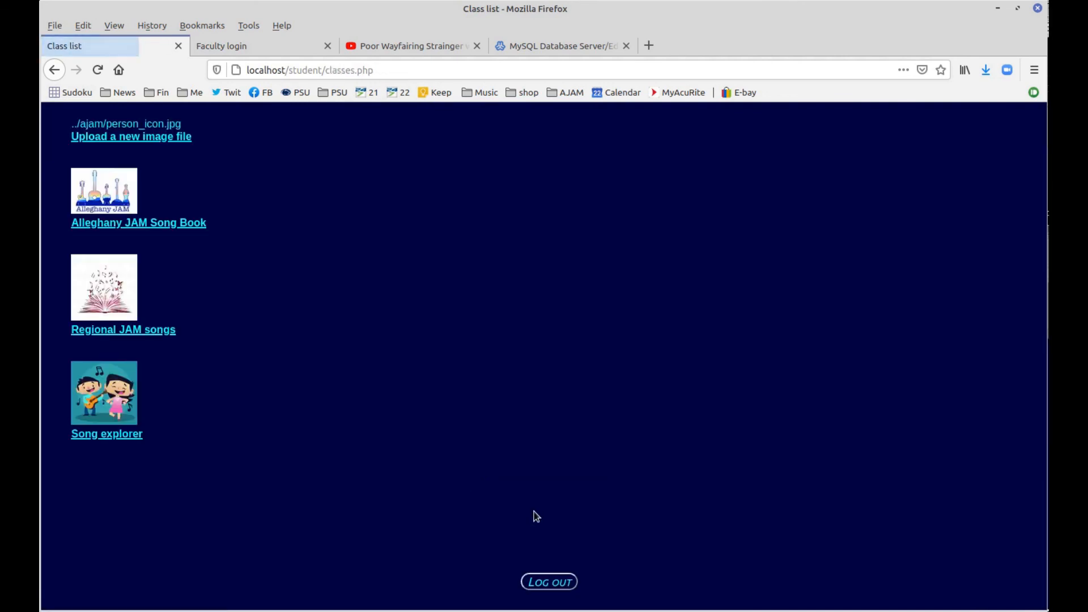
pyautogui.click(553, 583)
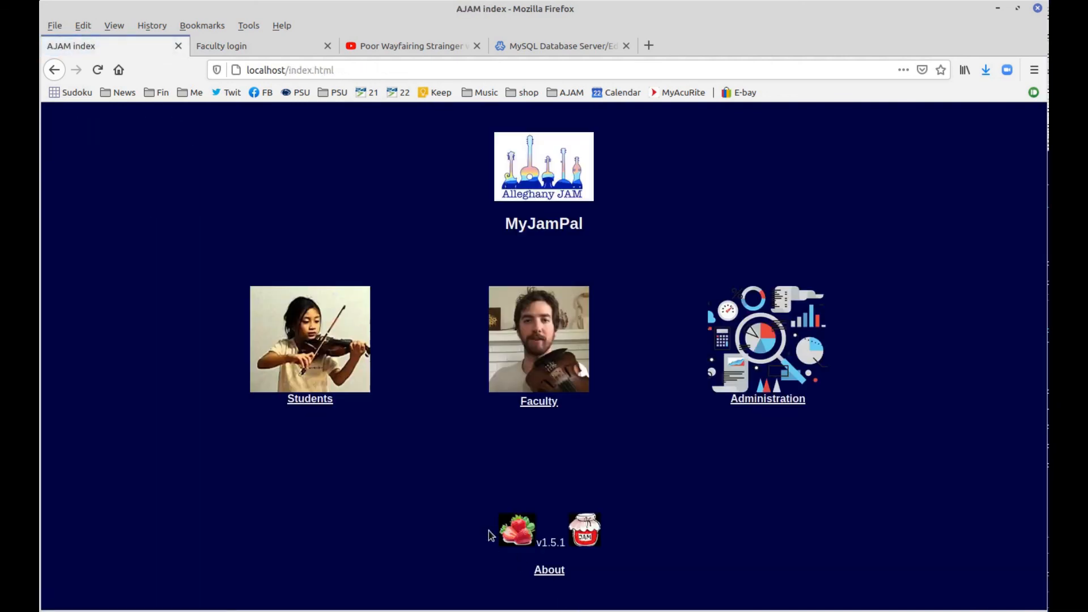
# Sign in as a student with their password and open the Banjo 2 curriculum
pyautogui.click(295, 366)
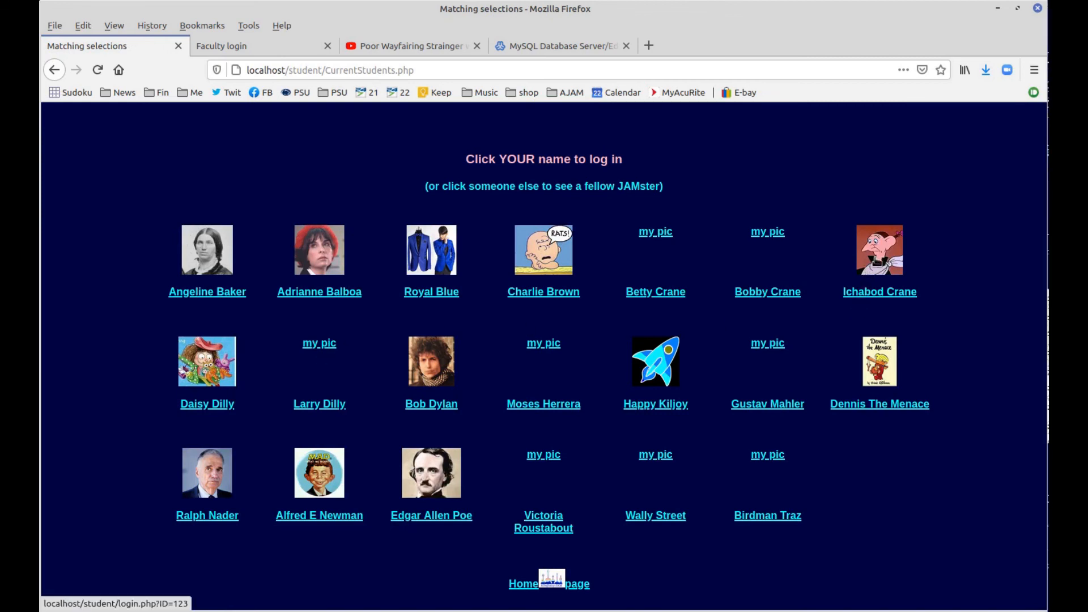
pyautogui.click(877, 260)
pyautogui.click(719, 223)
pyautogui.write('1')
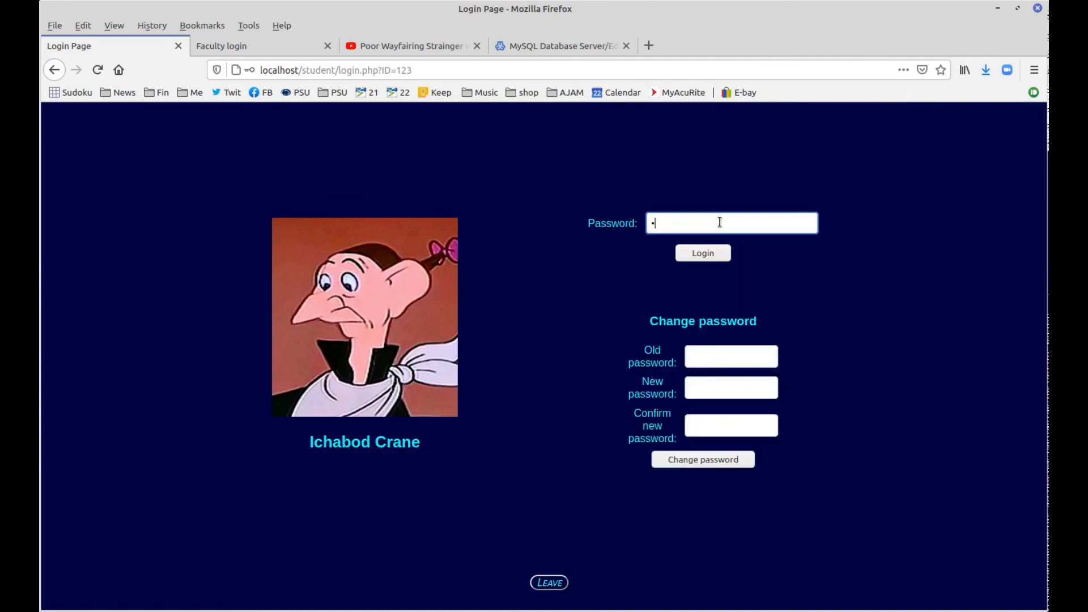
pyautogui.write('23')
pyautogui.press('Return')
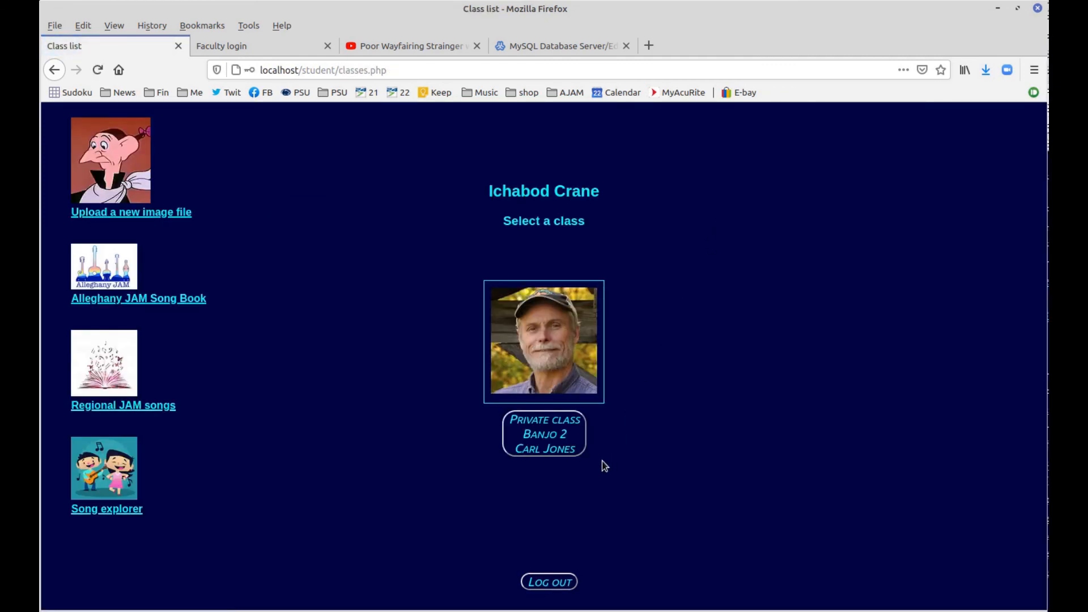
pyautogui.click(554, 440)
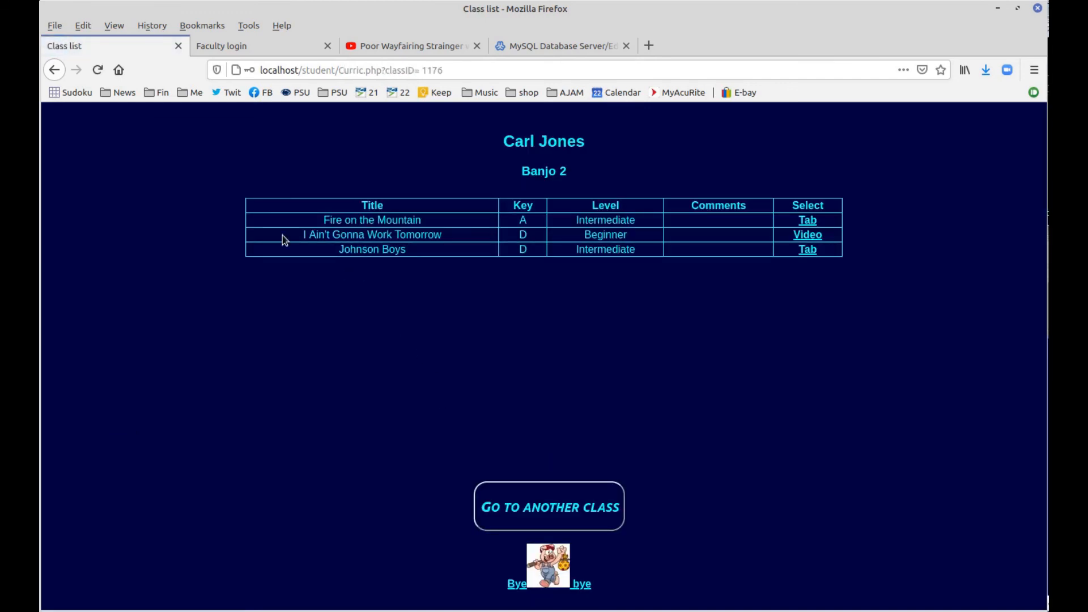